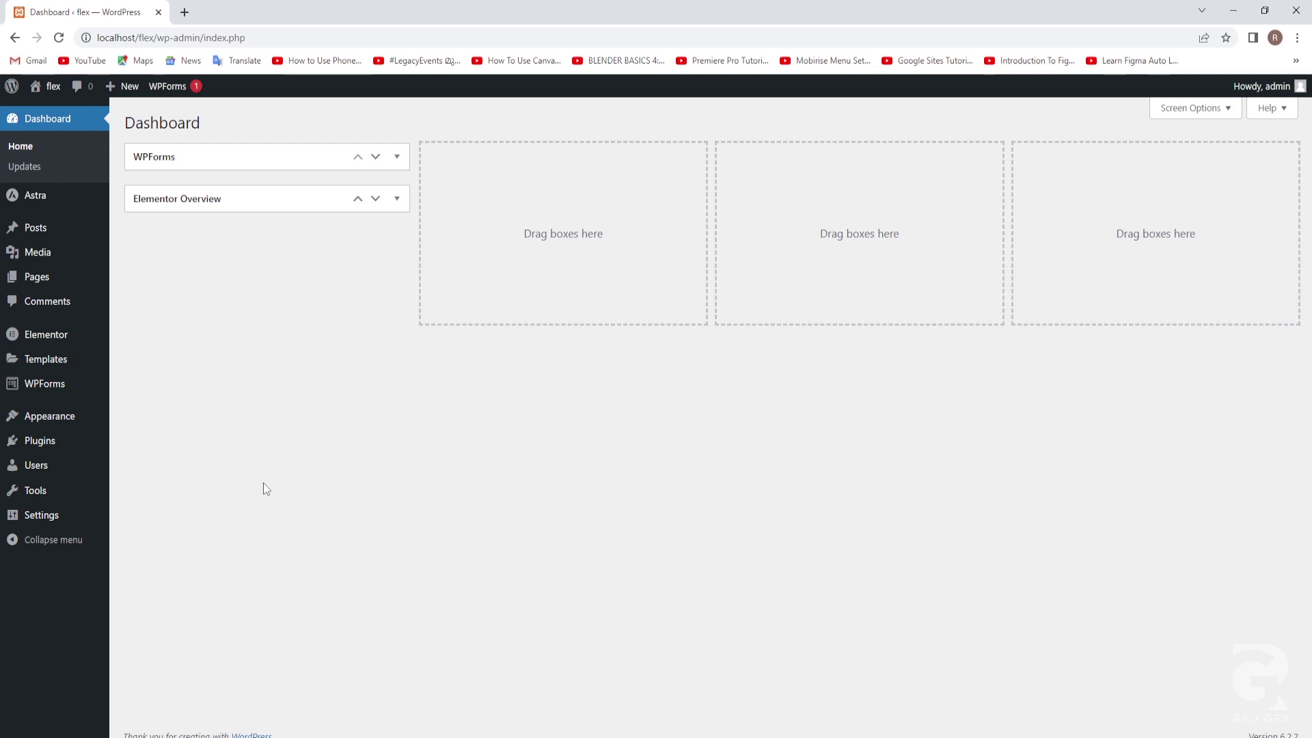
# - Open the flex site in a new tab and look over its home page from the hero section to the footer
pyautogui.moveTo(53, 87)
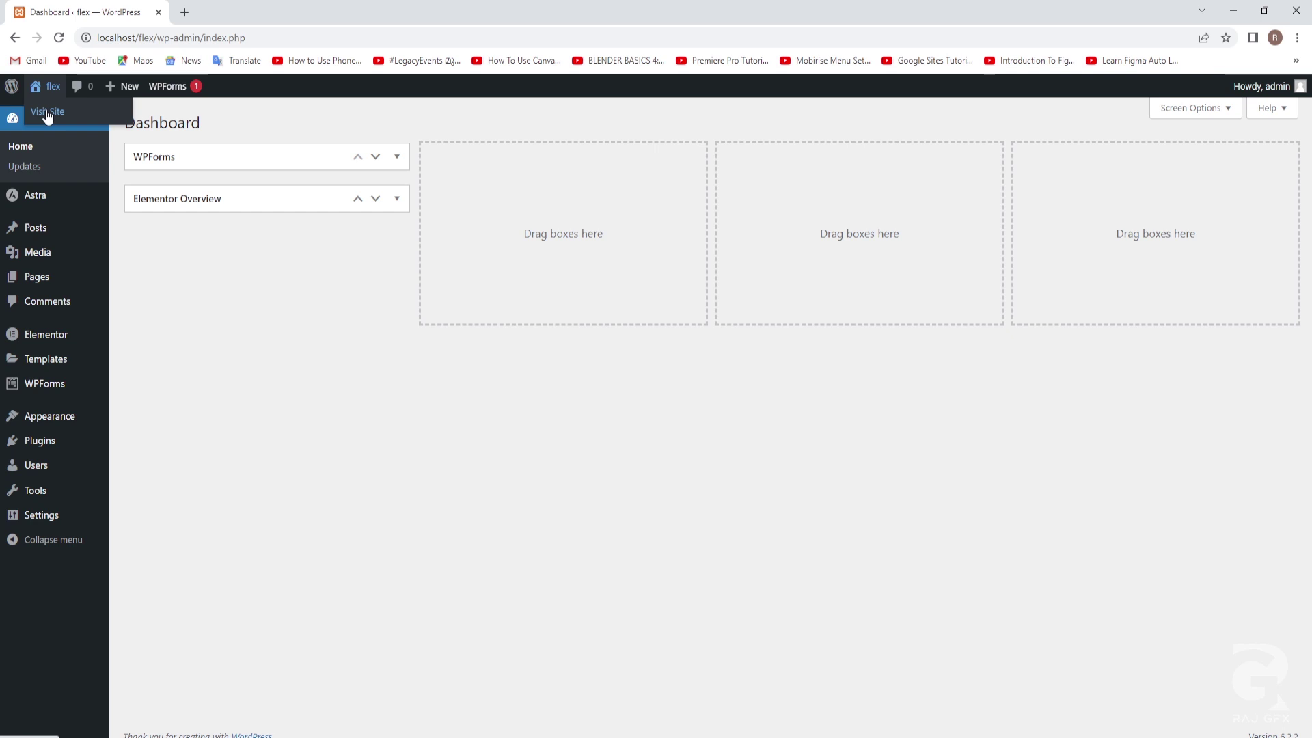
pyautogui.middleClick(48, 114)
pyautogui.click(255, 13)
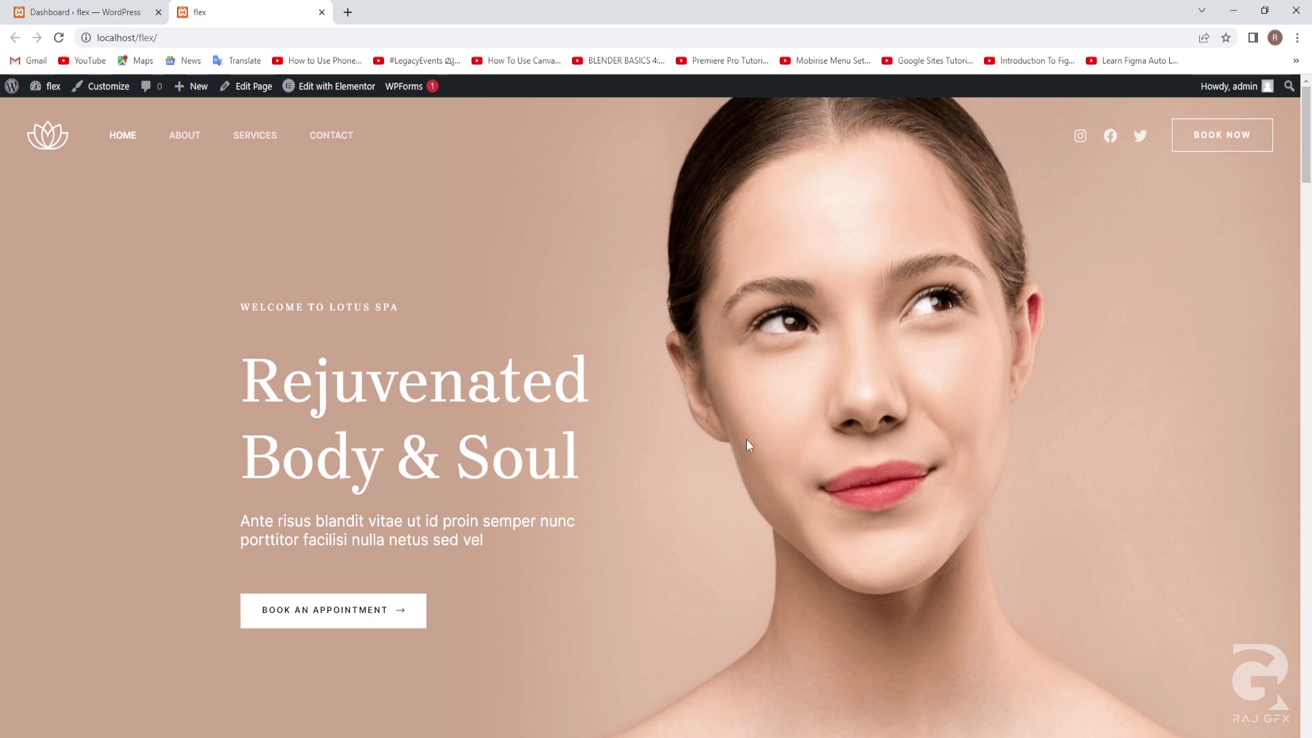
pyautogui.scroll(-3, 746, 438)
pyautogui.scroll(-15, 746, 439)
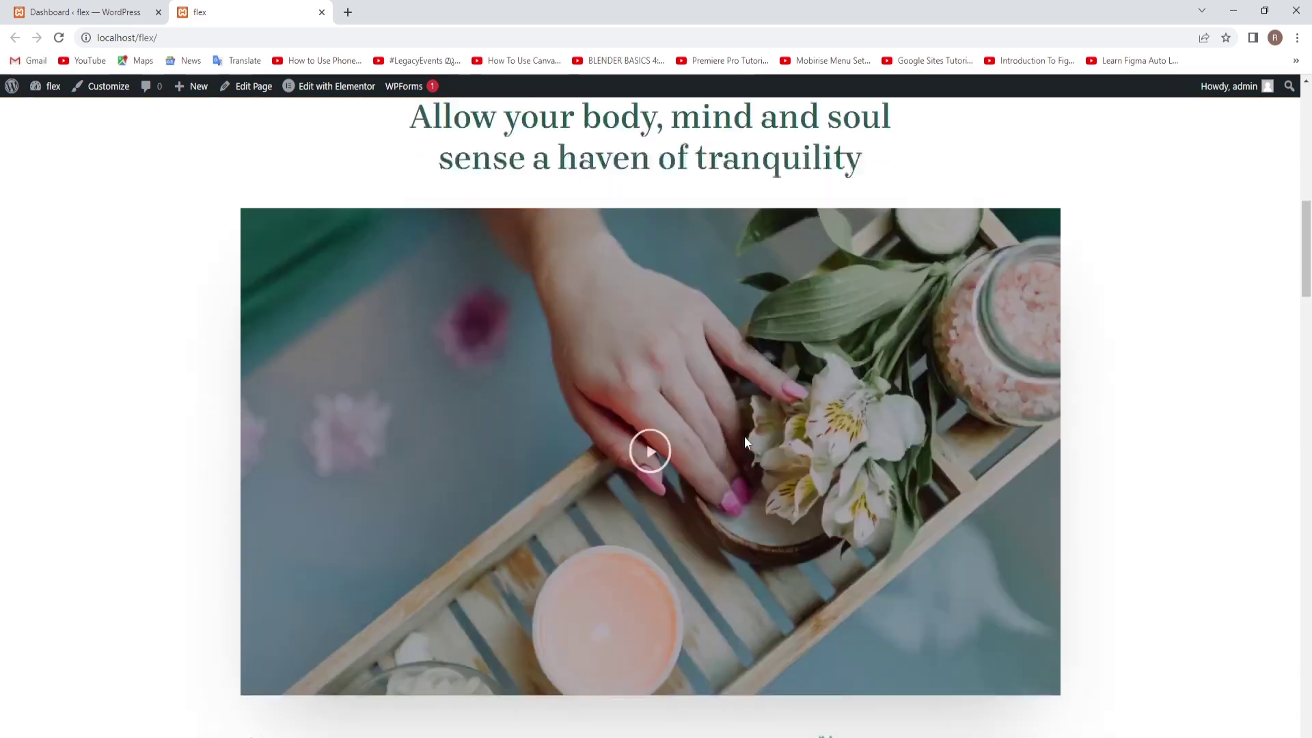
pyautogui.scroll(-14, 745, 439)
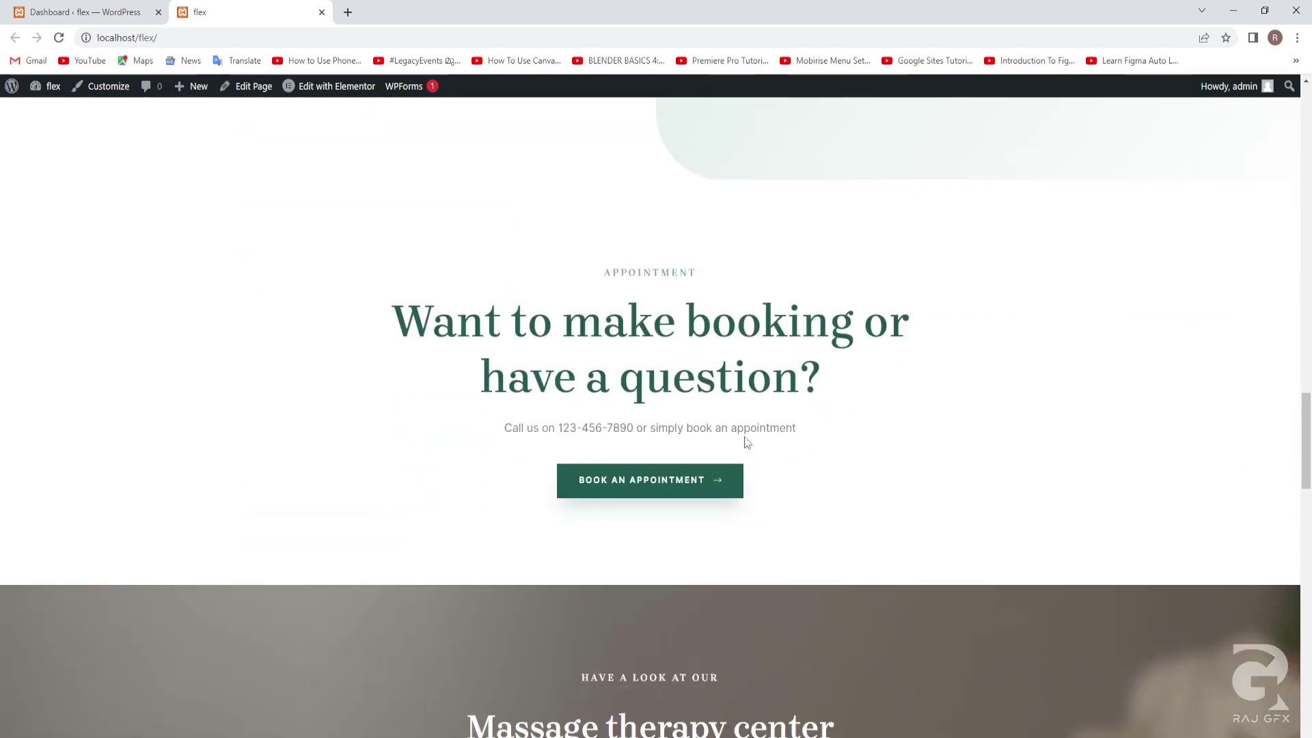
pyautogui.scroll(-15, 744, 441)
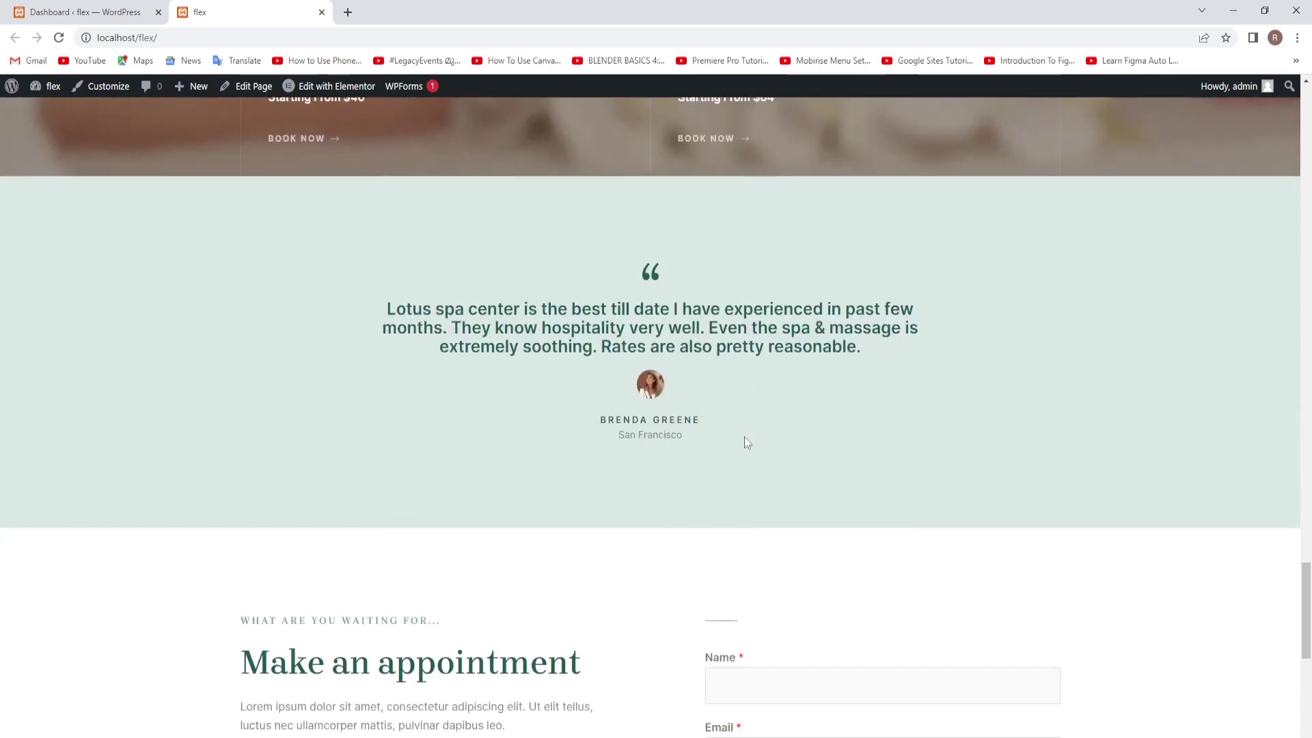
pyautogui.scroll(-3, 745, 441)
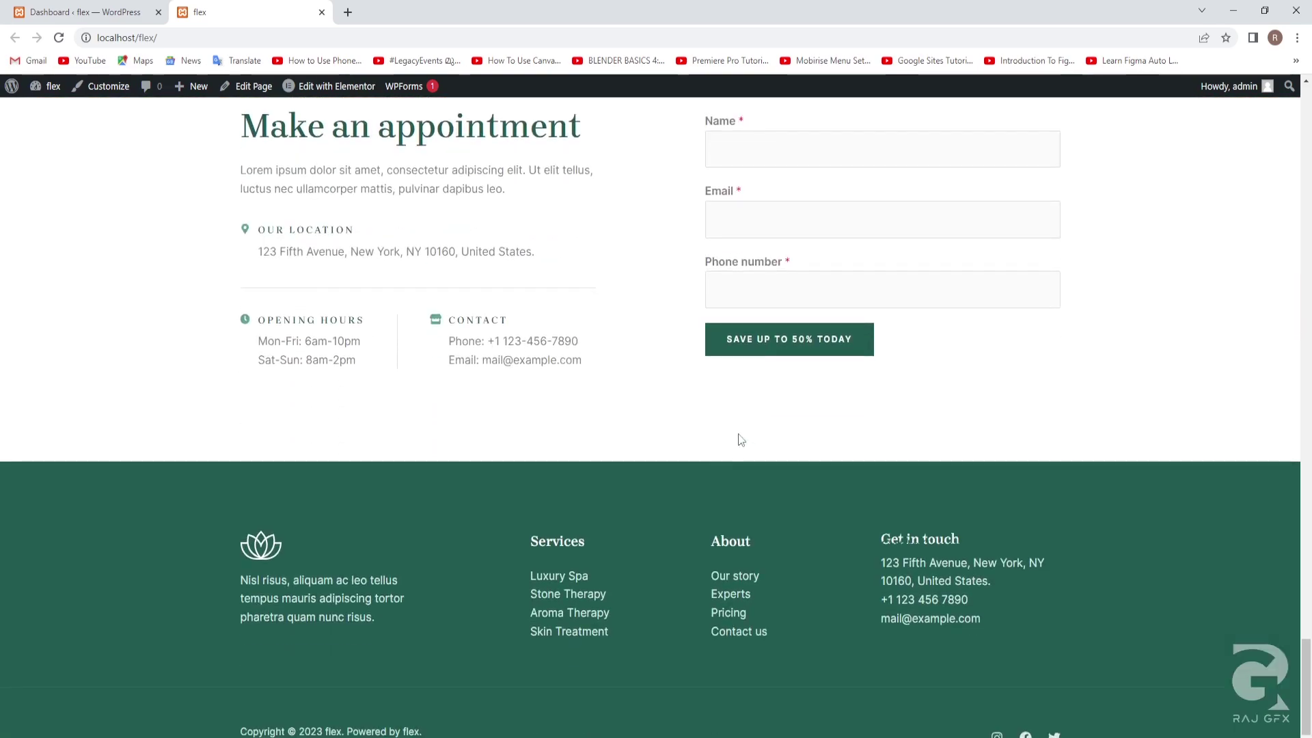
pyautogui.moveTo(1309, 678); pyautogui.dragTo(1307, 103)
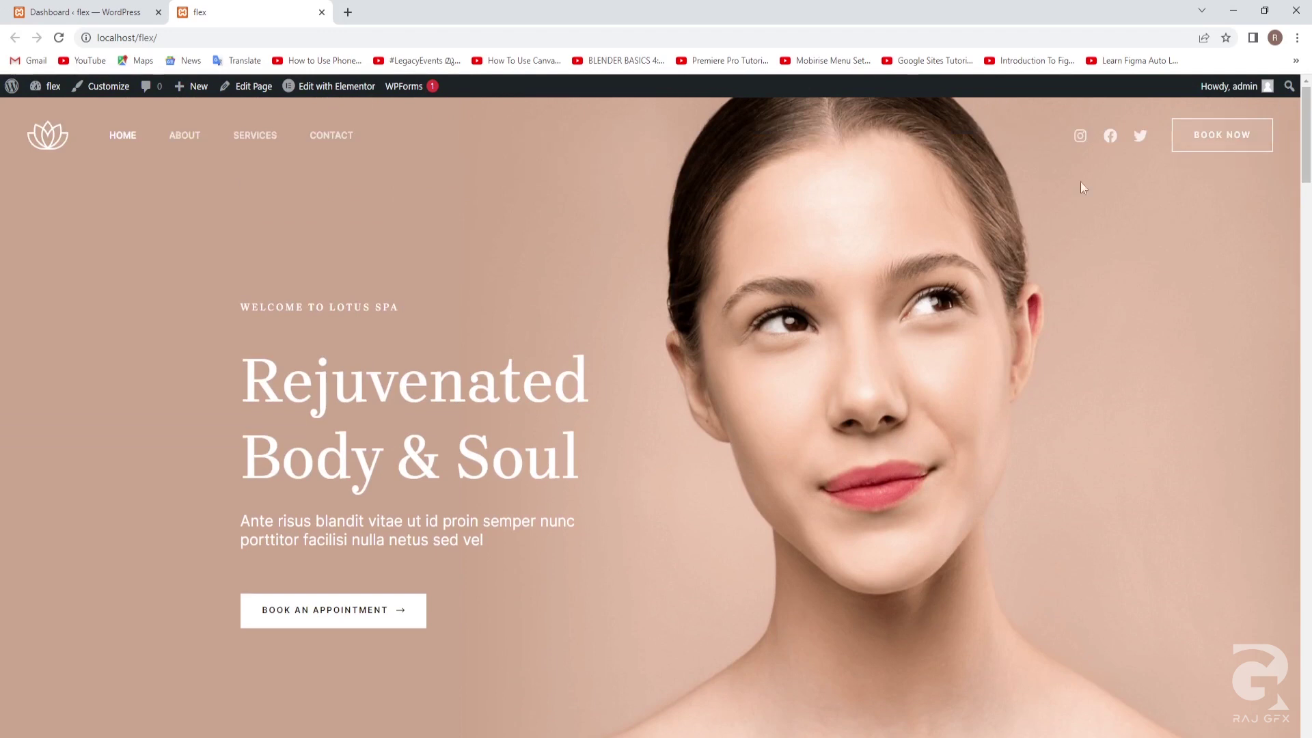
# - Open the site's About page and review its content down to the testimonial section
pyautogui.click(191, 136)
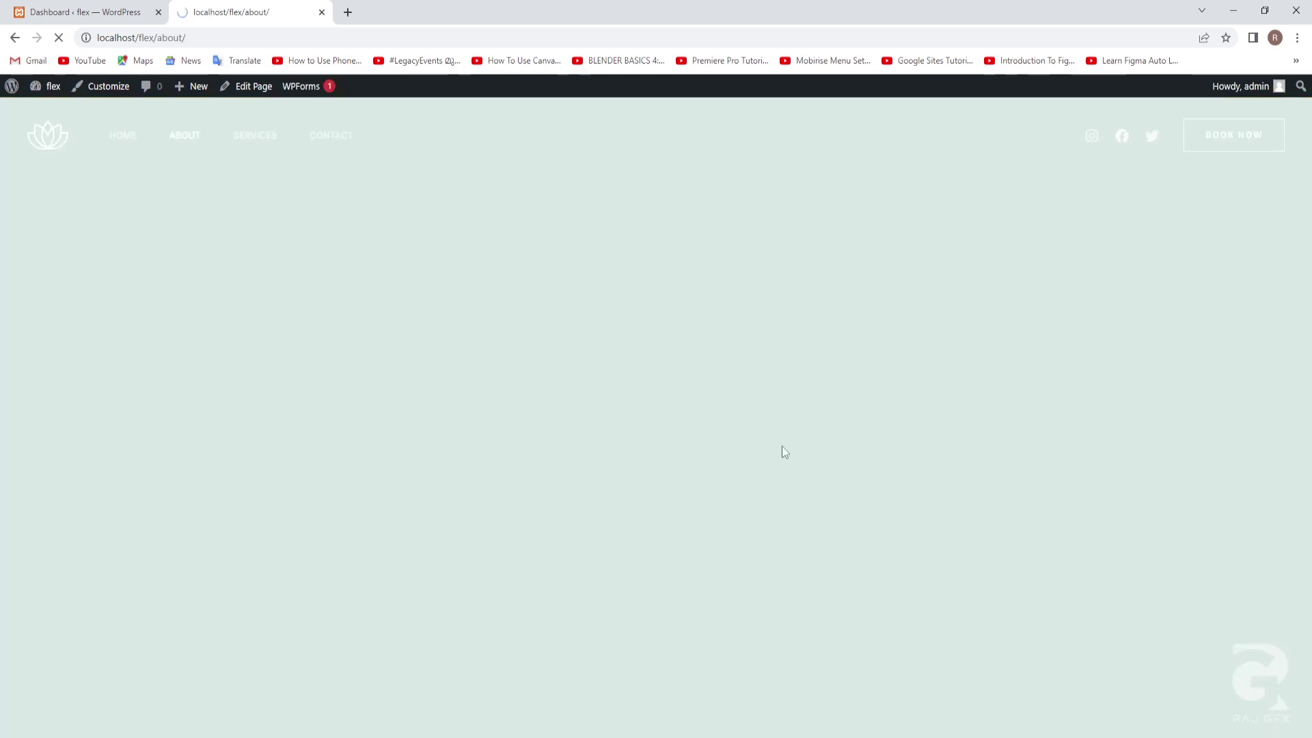
pyautogui.scroll(-13, 755, 453)
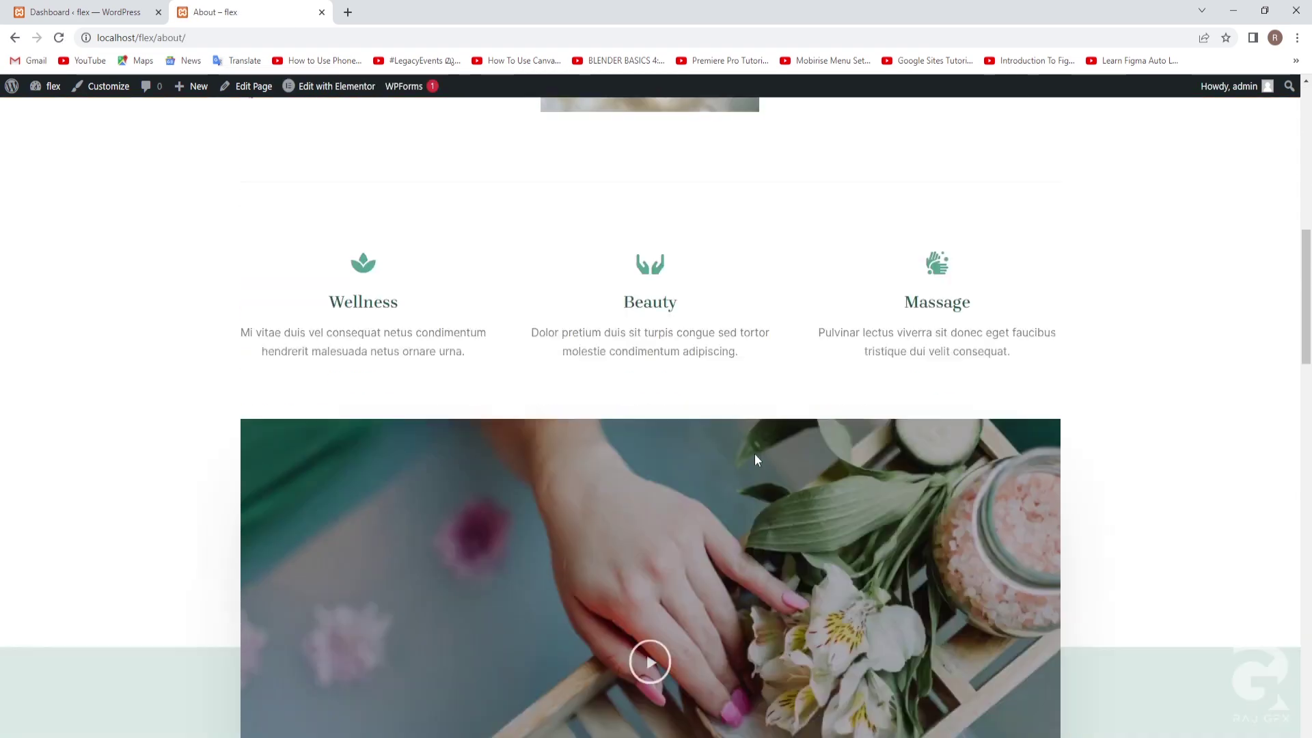
pyautogui.scroll(-9, 756, 457)
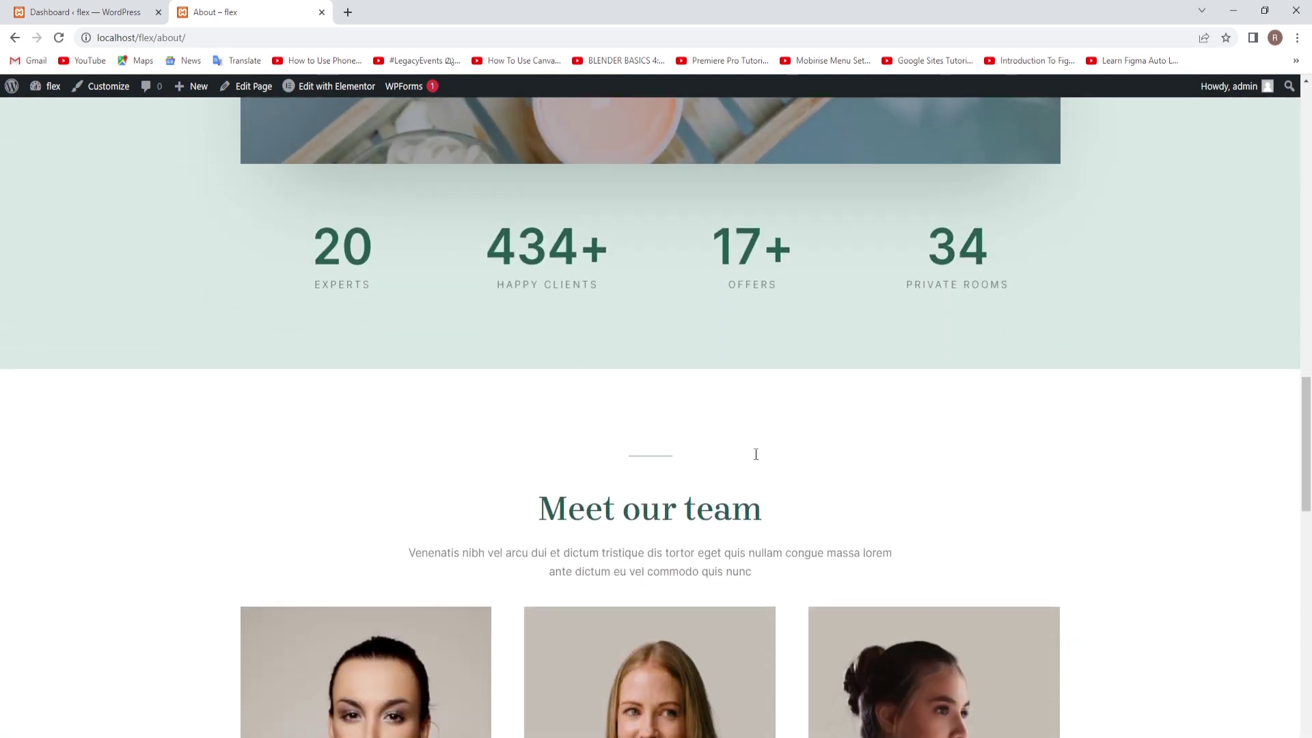
pyautogui.scroll(-10, 754, 454)
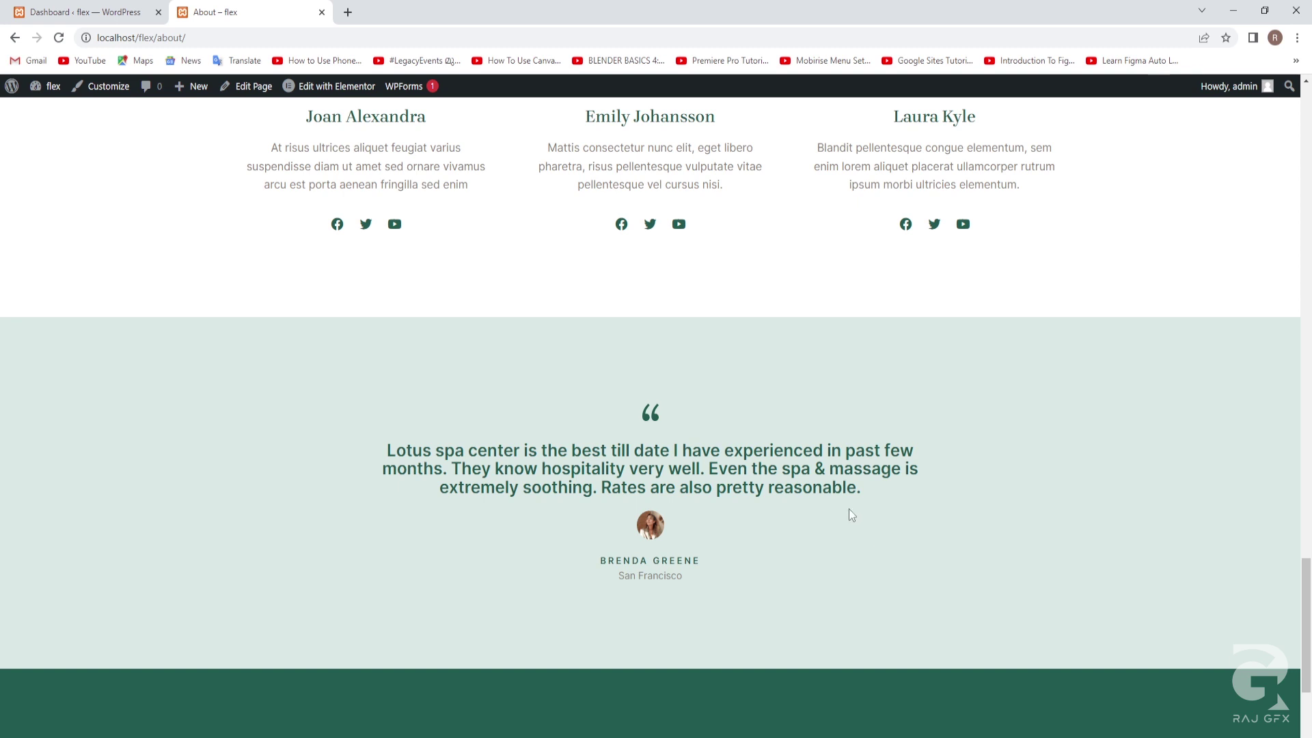
# - Return to the WordPress dashboard, open the Add Plugins page in a new tab and search for "updraft"
pyautogui.click(93, 14)
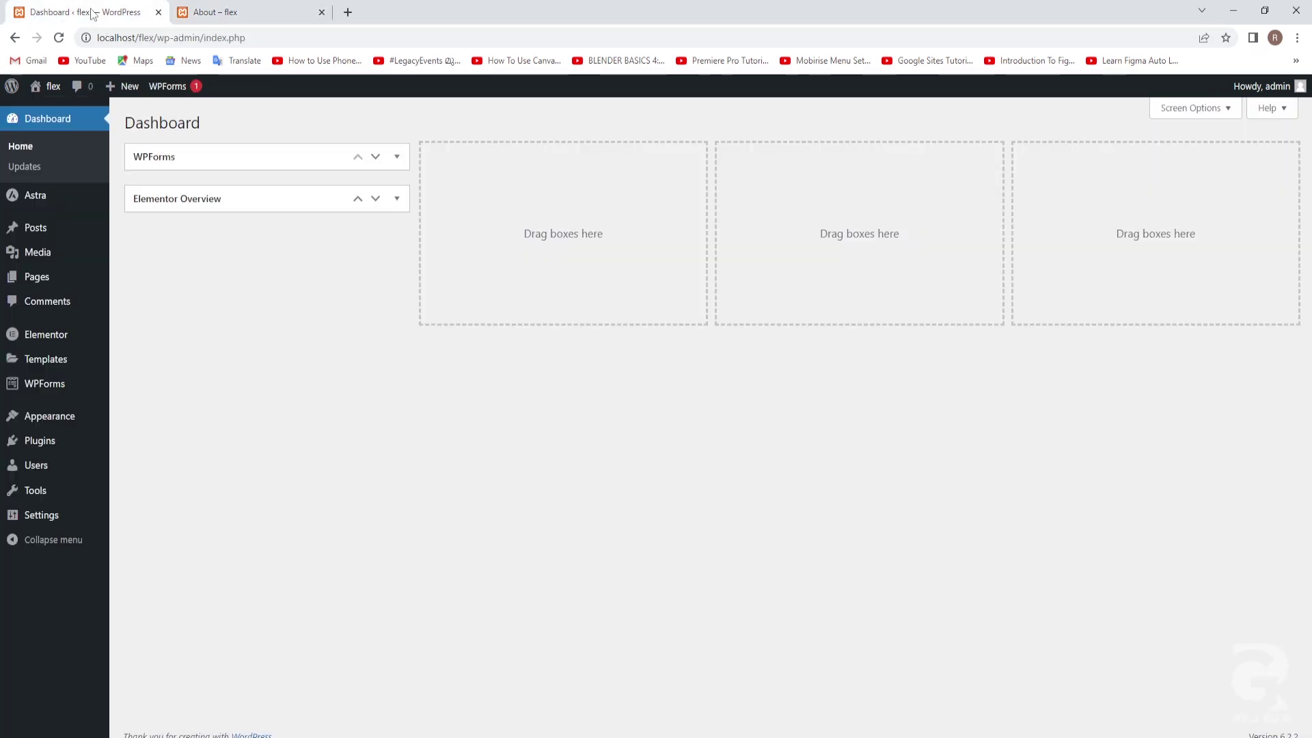
pyautogui.moveTo(39, 442)
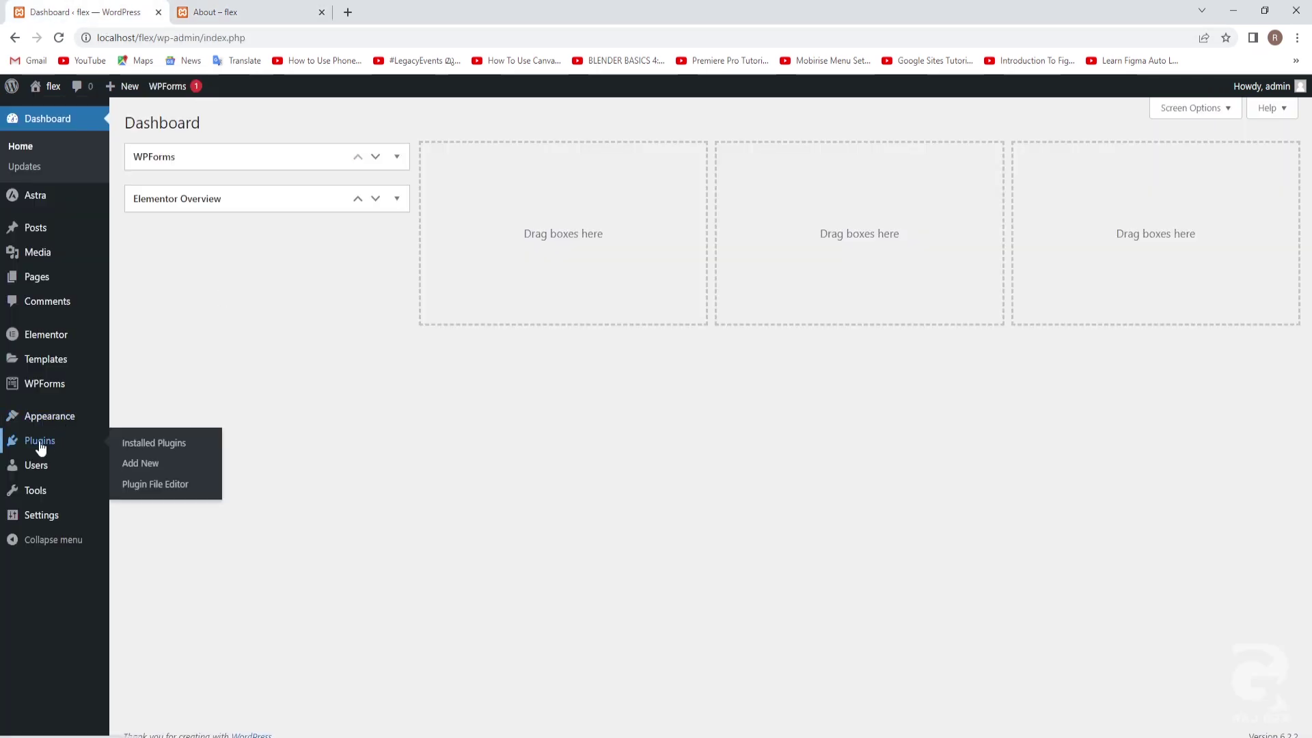
pyautogui.middleClick(136, 470)
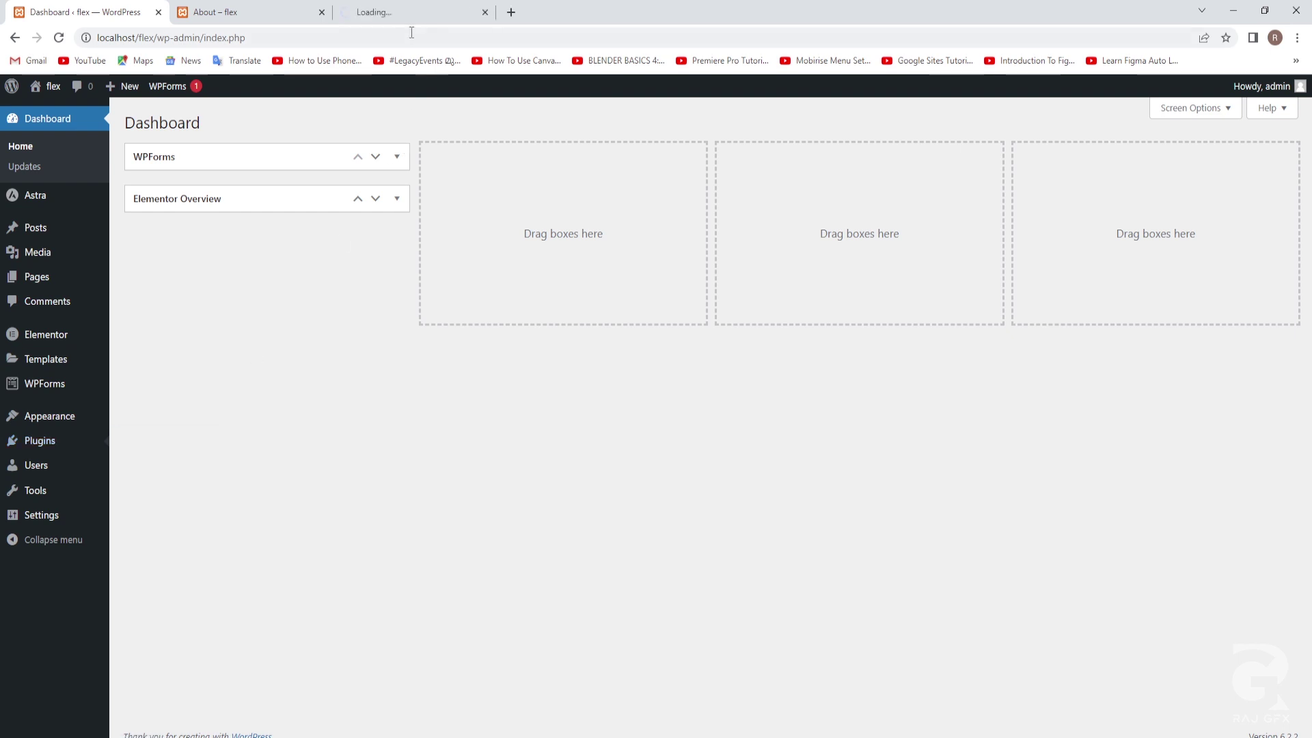
pyautogui.click(412, 15)
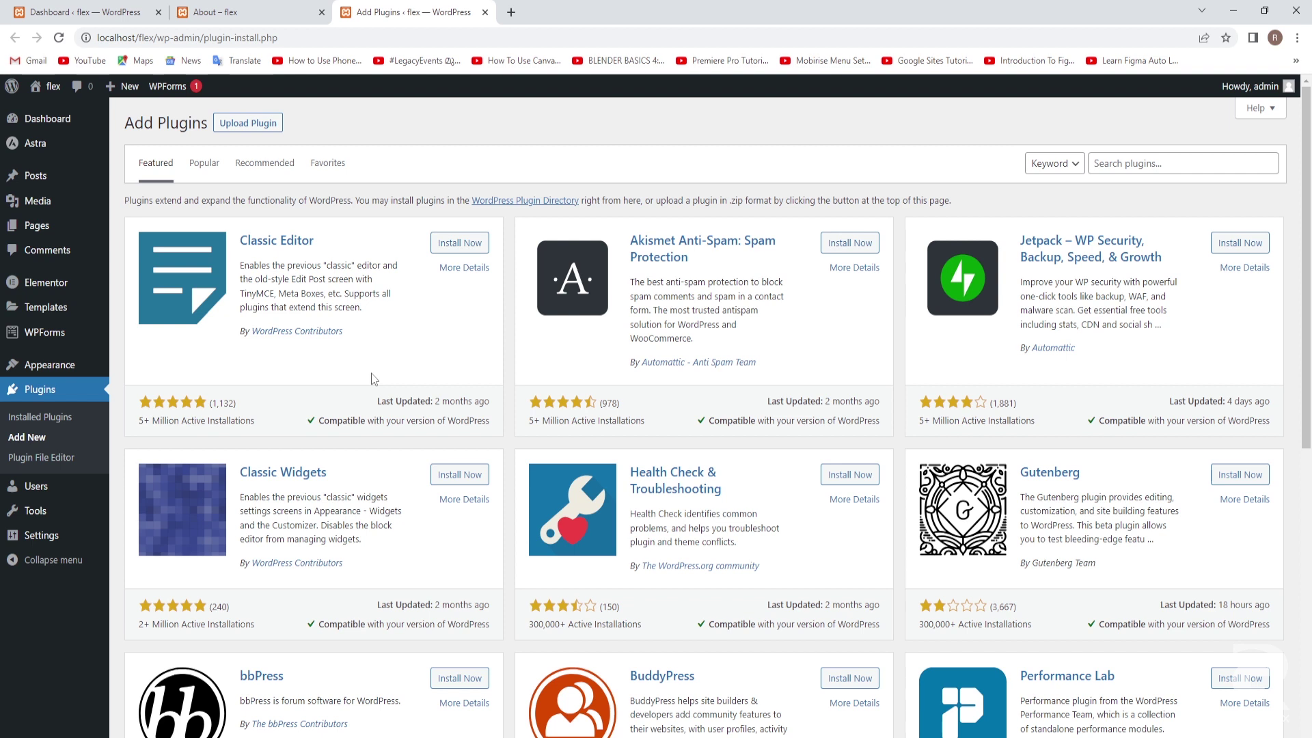
pyautogui.click(1115, 164)
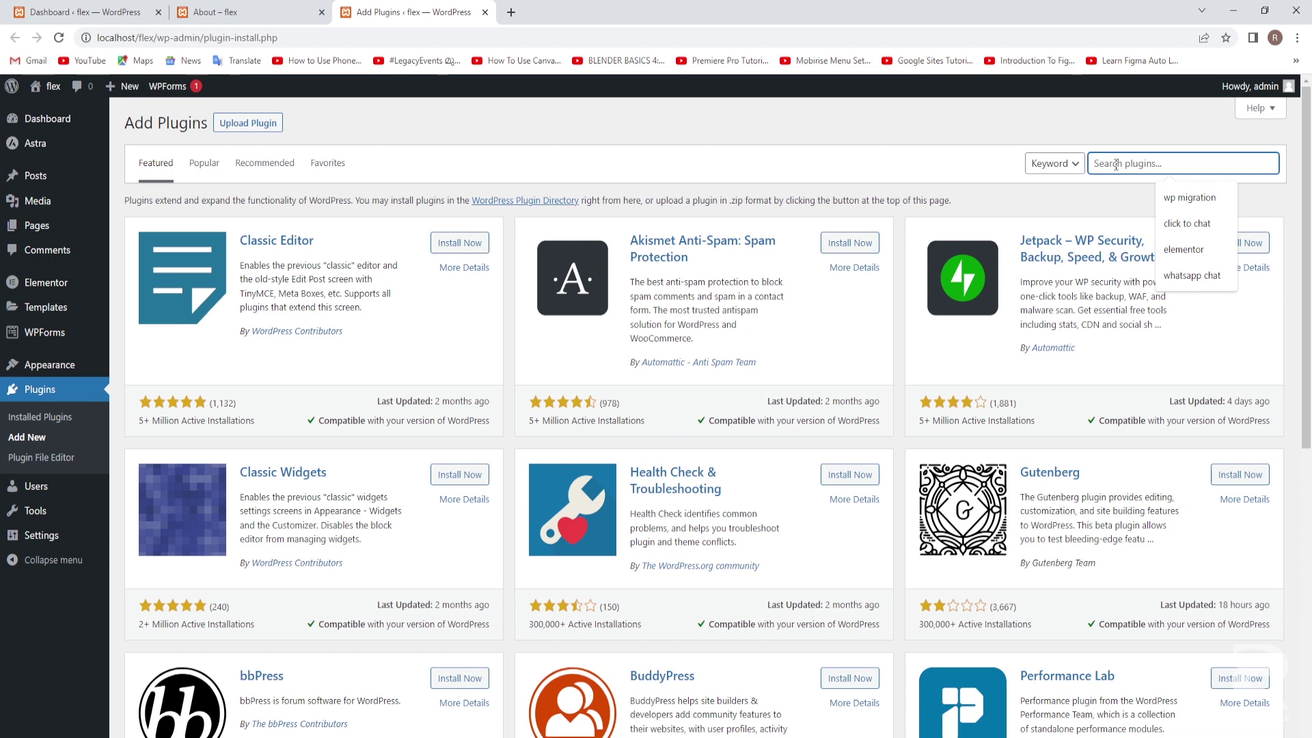
pyautogui.write('updraft')
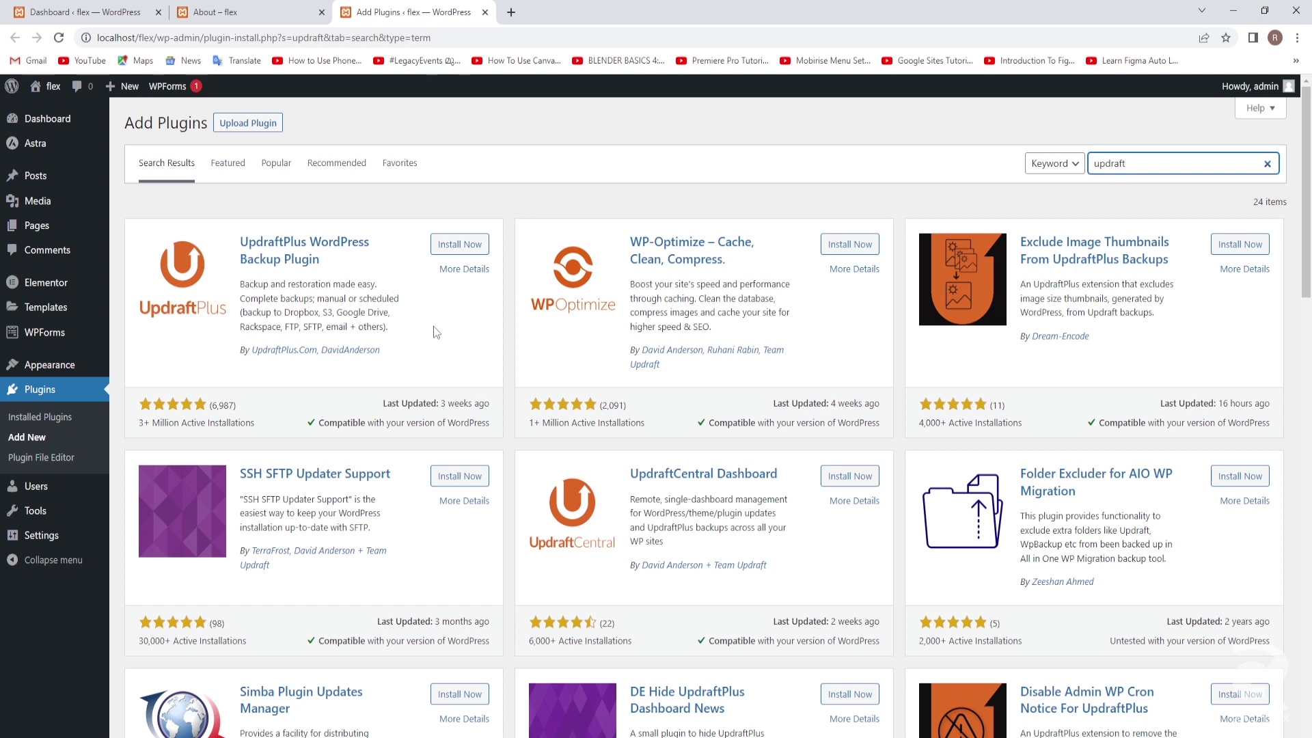
# - Install and activate the UpdraftPlus WordPress Backup Plugin, and dismiss its welcome pop-up
pyautogui.click(462, 245)
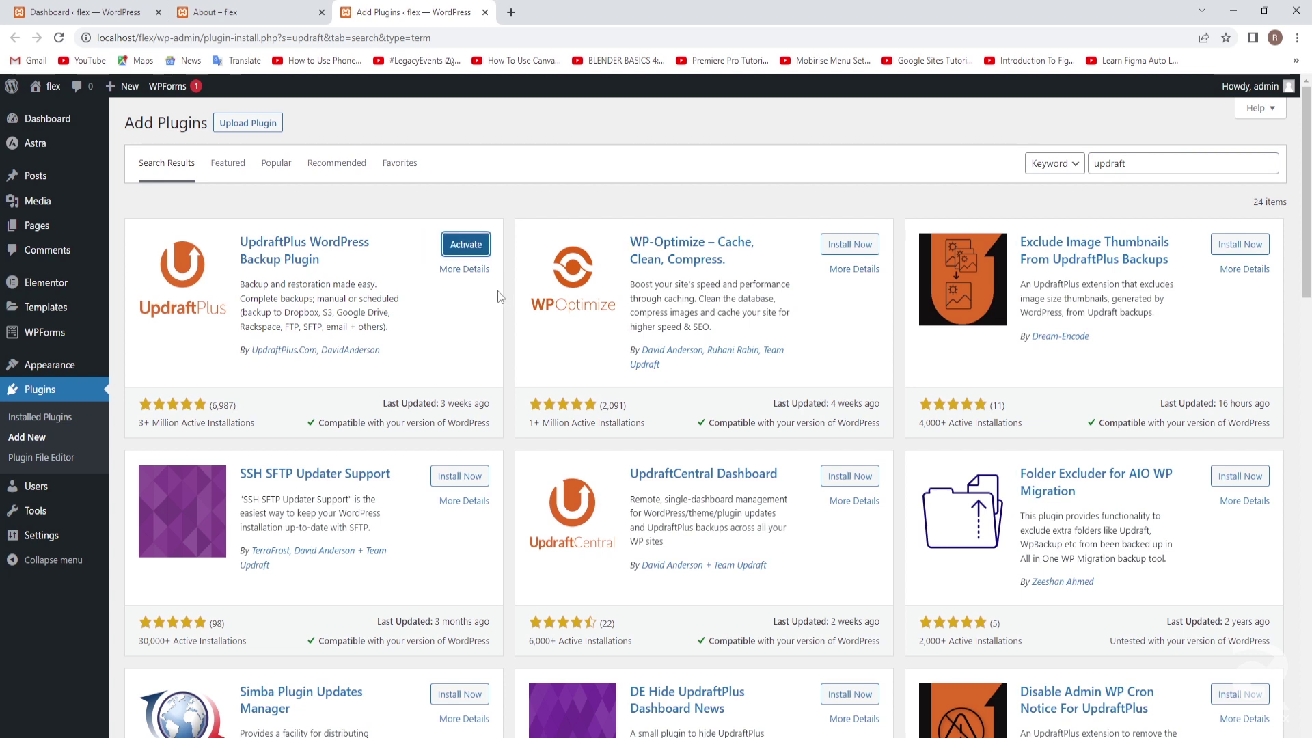
pyautogui.click(466, 245)
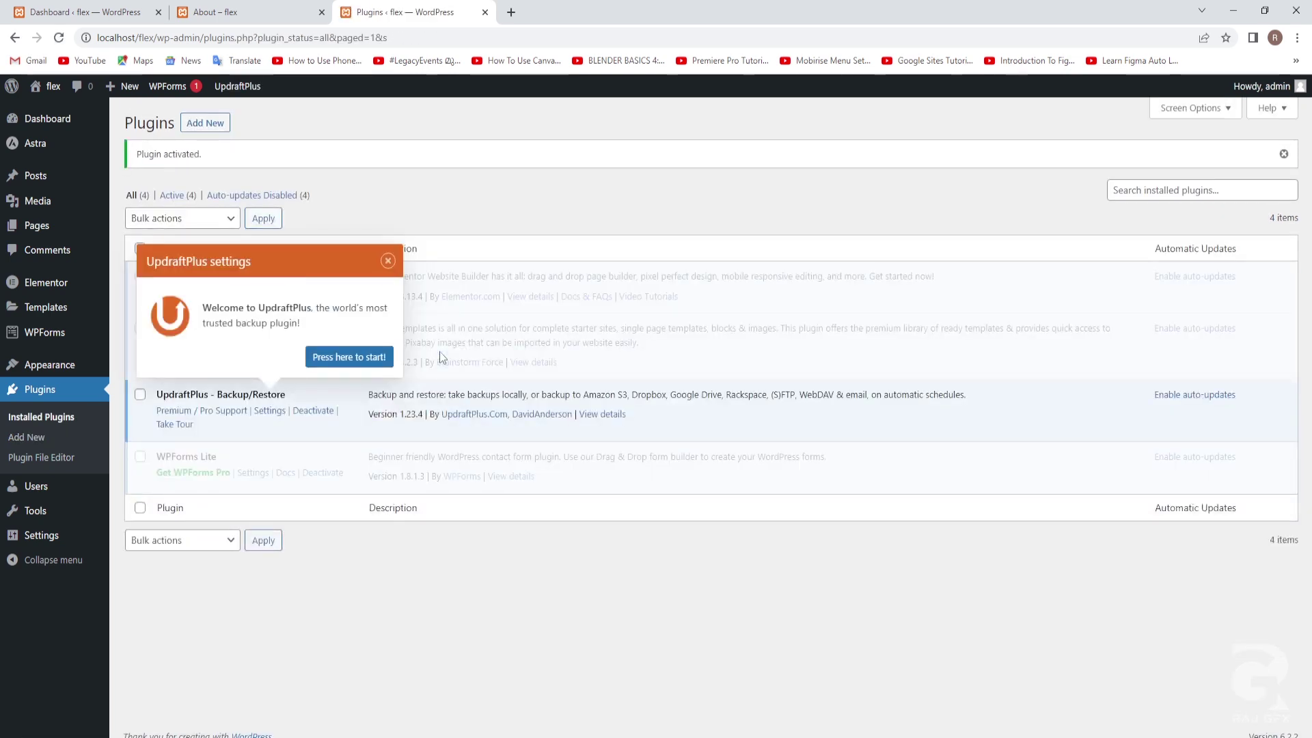
pyautogui.click(387, 260)
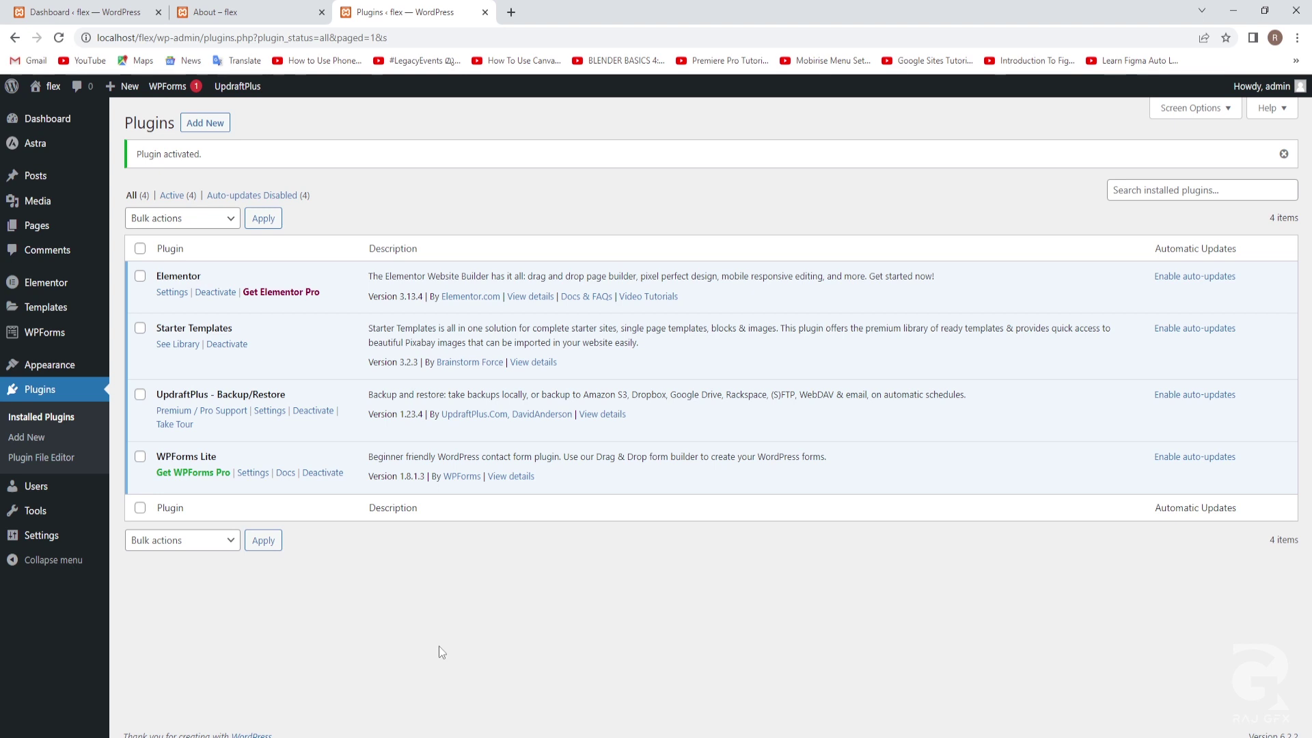
# - In the UpdraftPlus settings, set the files backup schedule to Weekly, retaining 4 scheduled backups
pyautogui.click(270, 412)
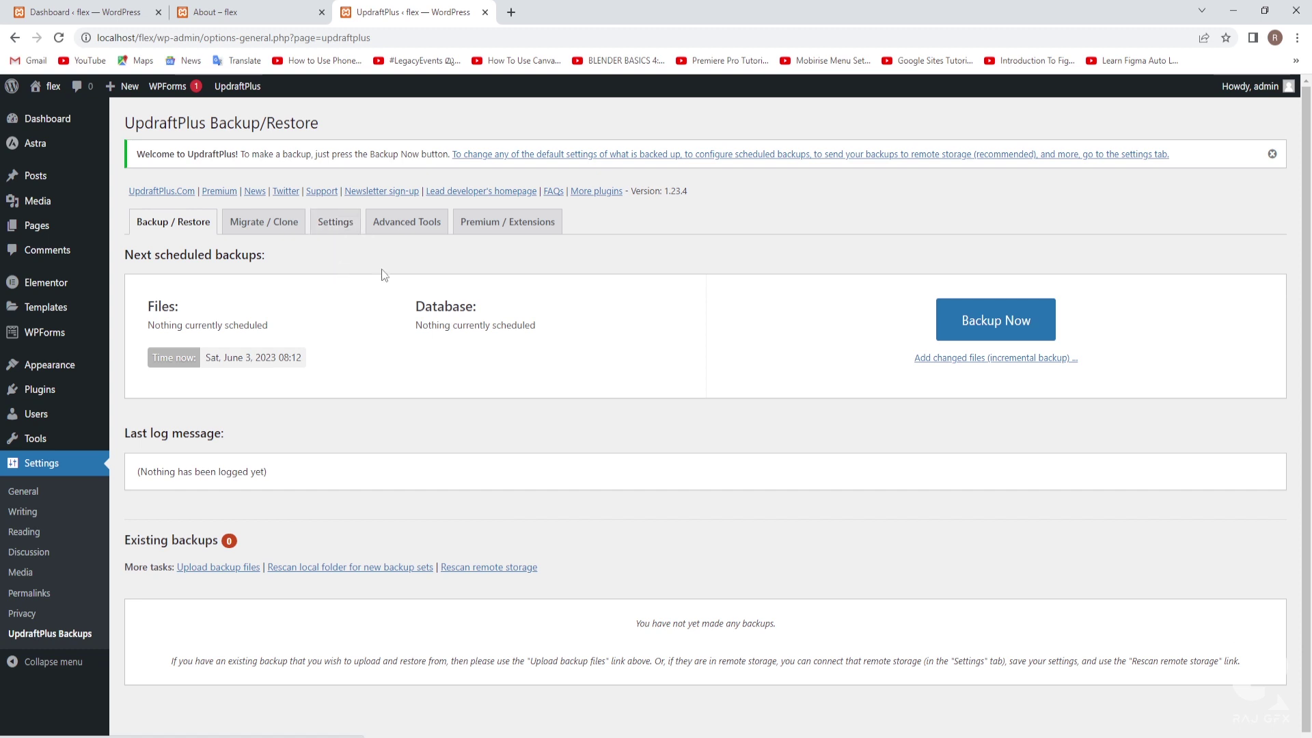
pyautogui.click(335, 225)
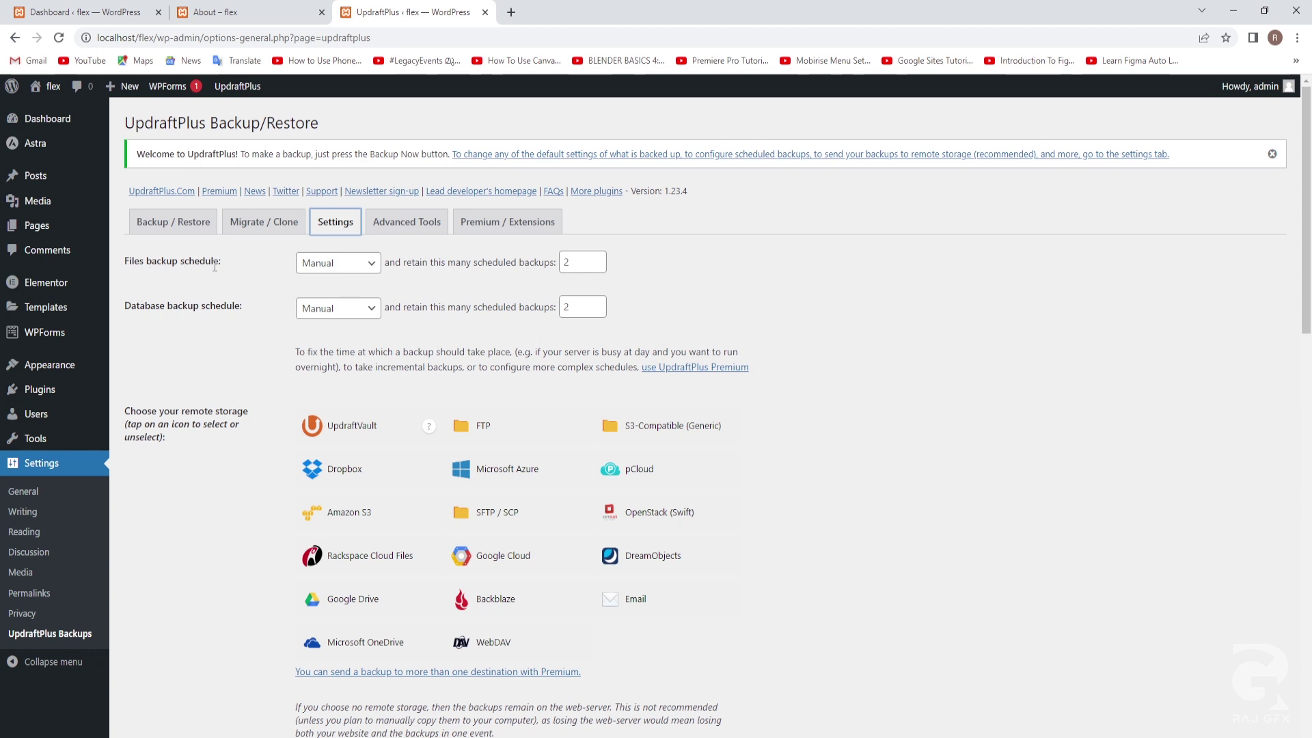
pyautogui.click(373, 265)
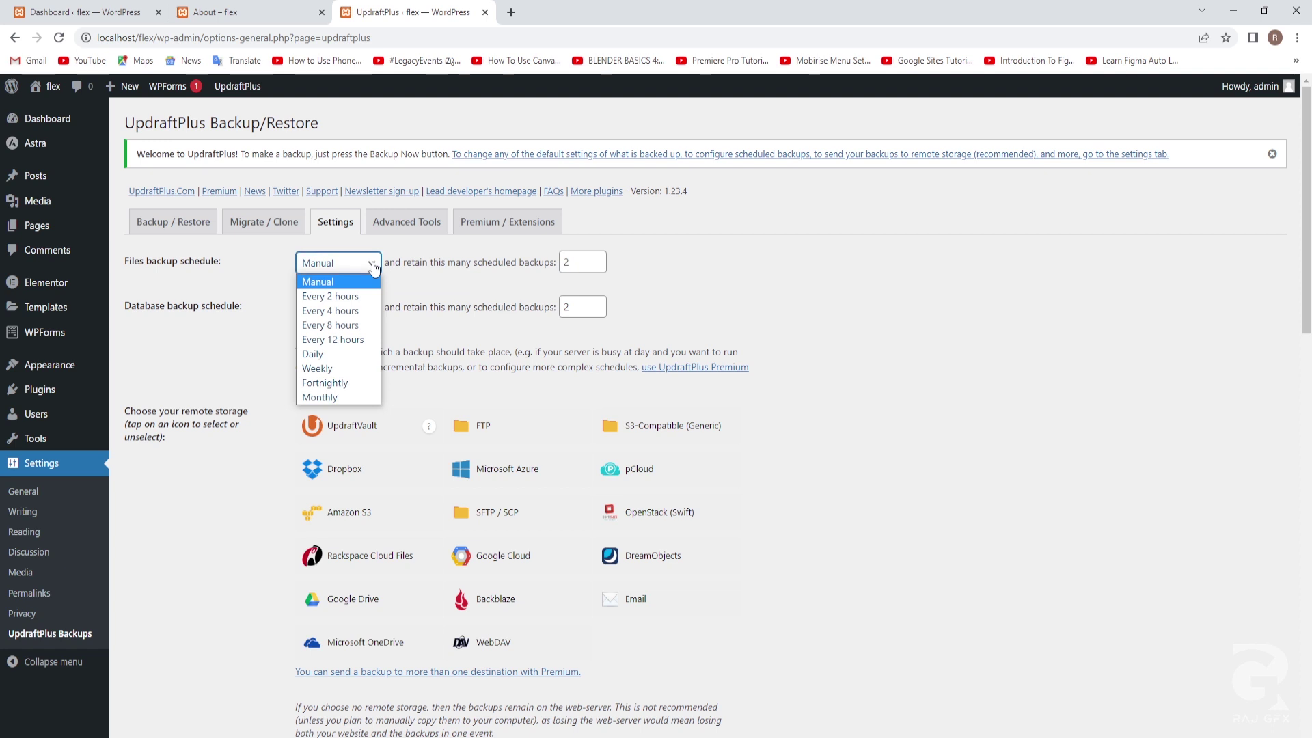
pyautogui.click(316, 369)
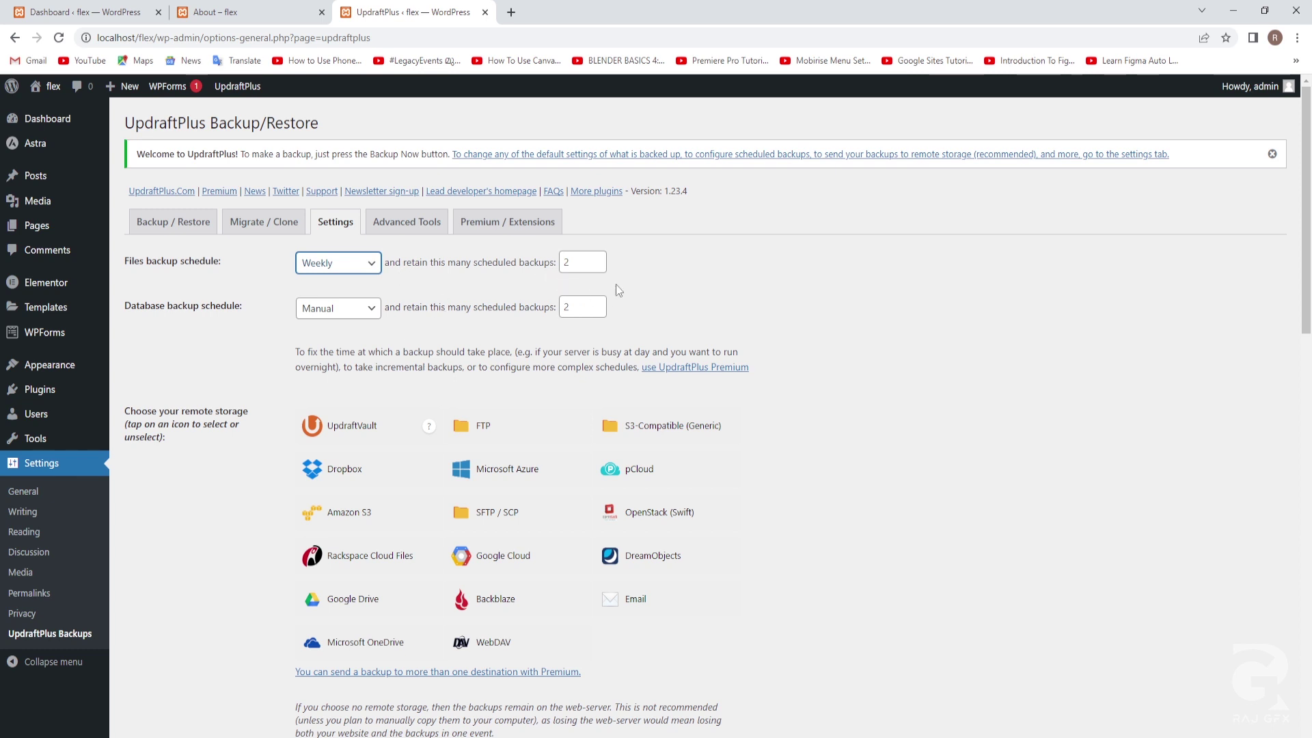
pyautogui.click(569, 263)
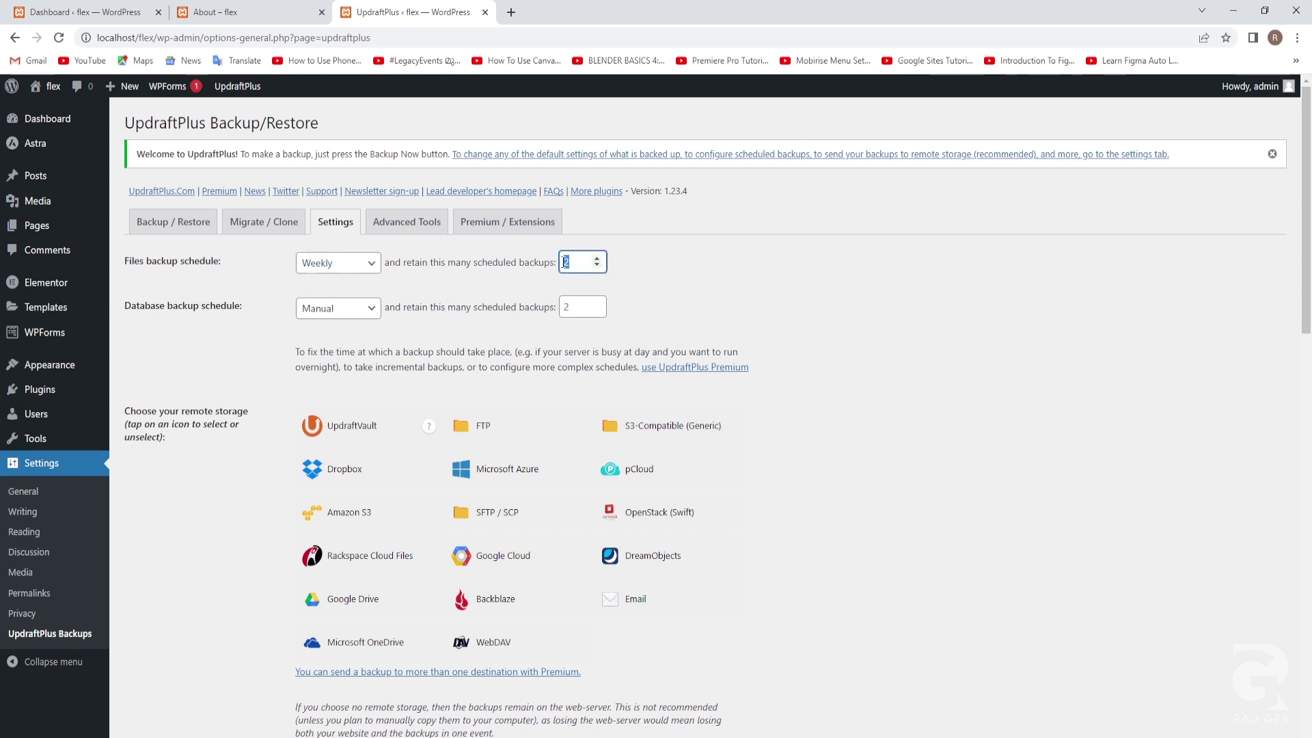
pyautogui.write('4')
pyautogui.click(635, 280)
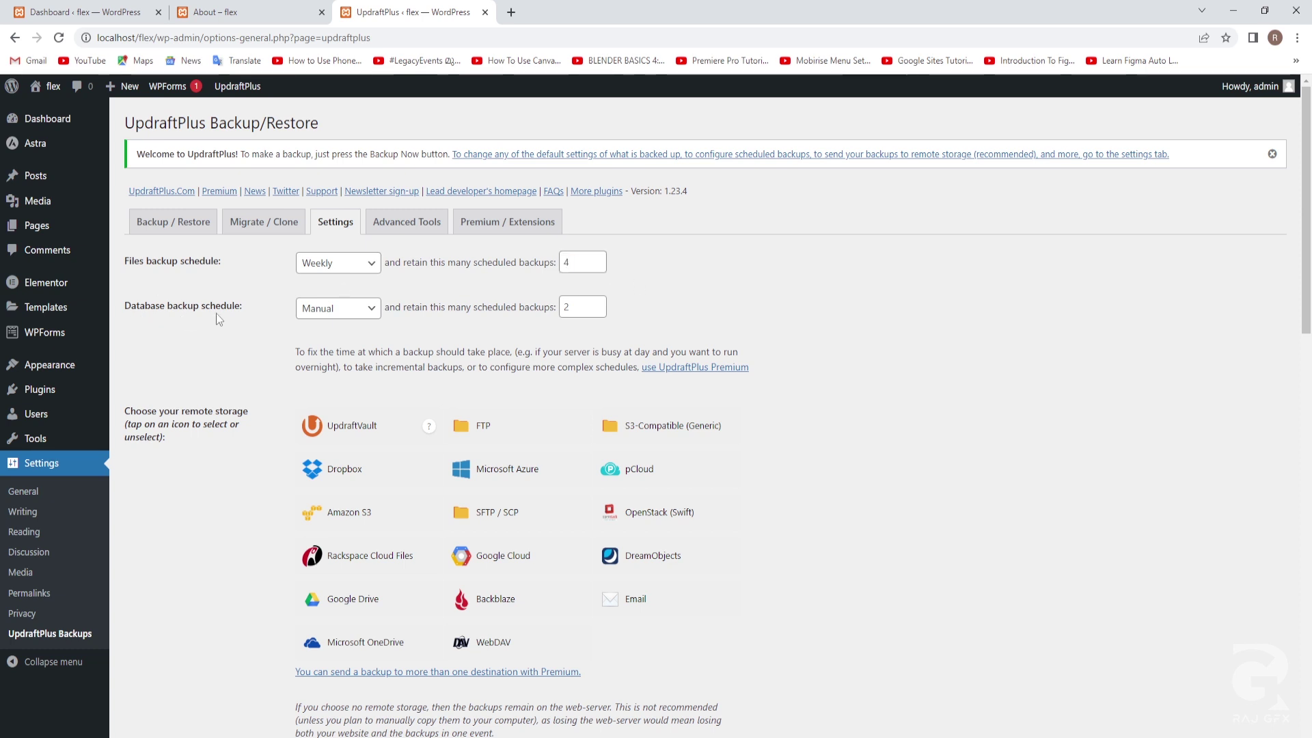
# - Set the database backup schedule to Weekly and retain 4 scheduled backups
pyautogui.click(375, 313)
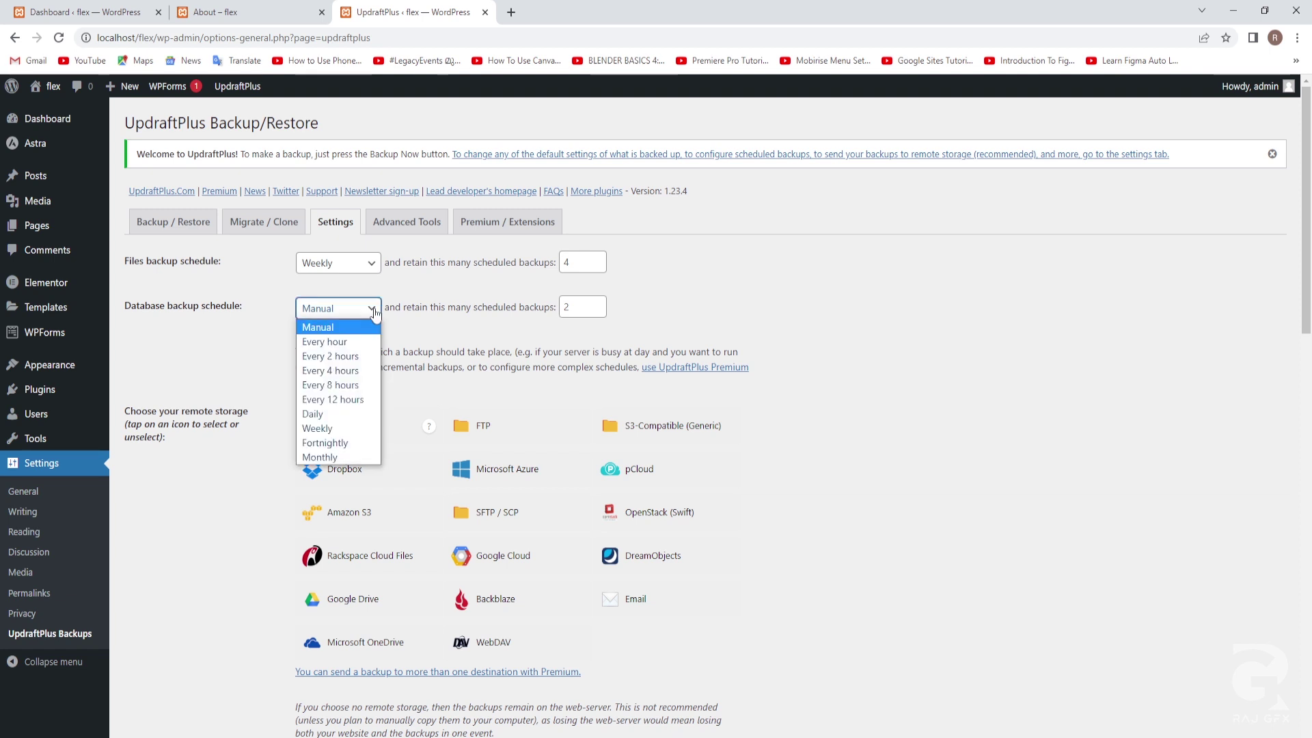
pyautogui.click(325, 427)
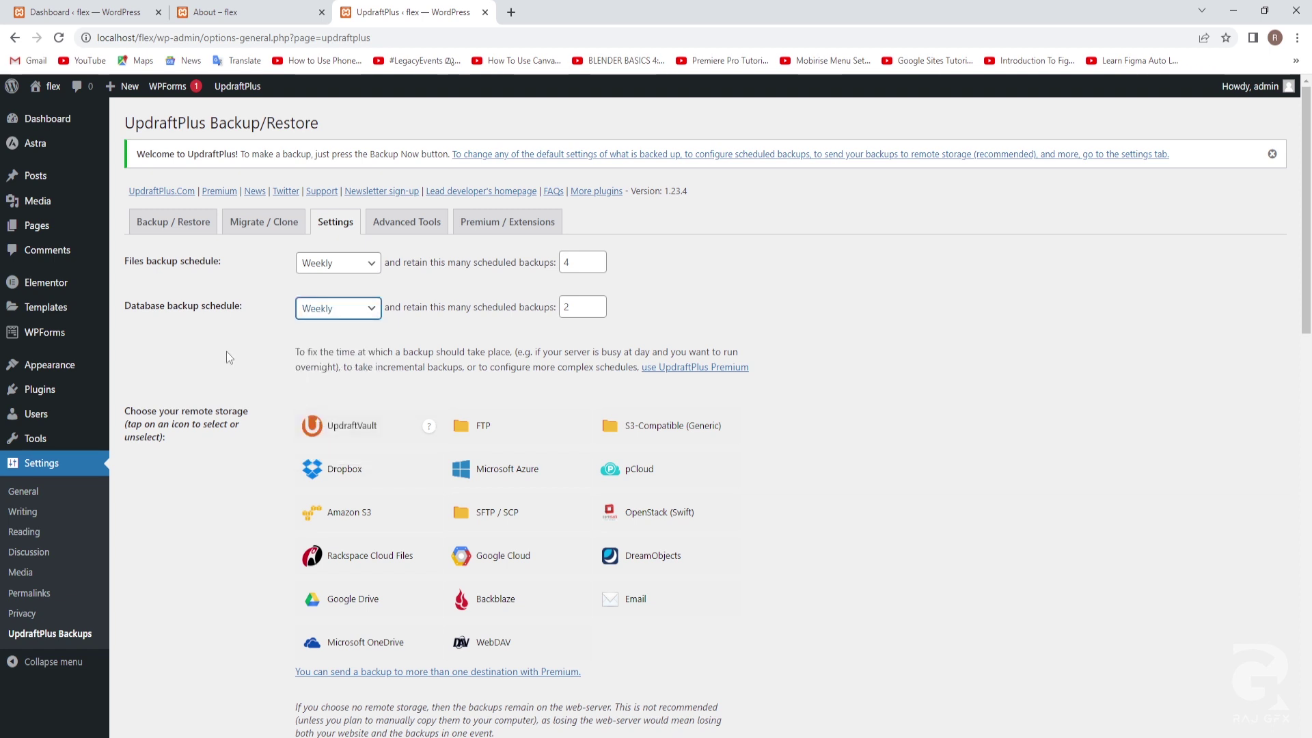
pyautogui.press('Tab')
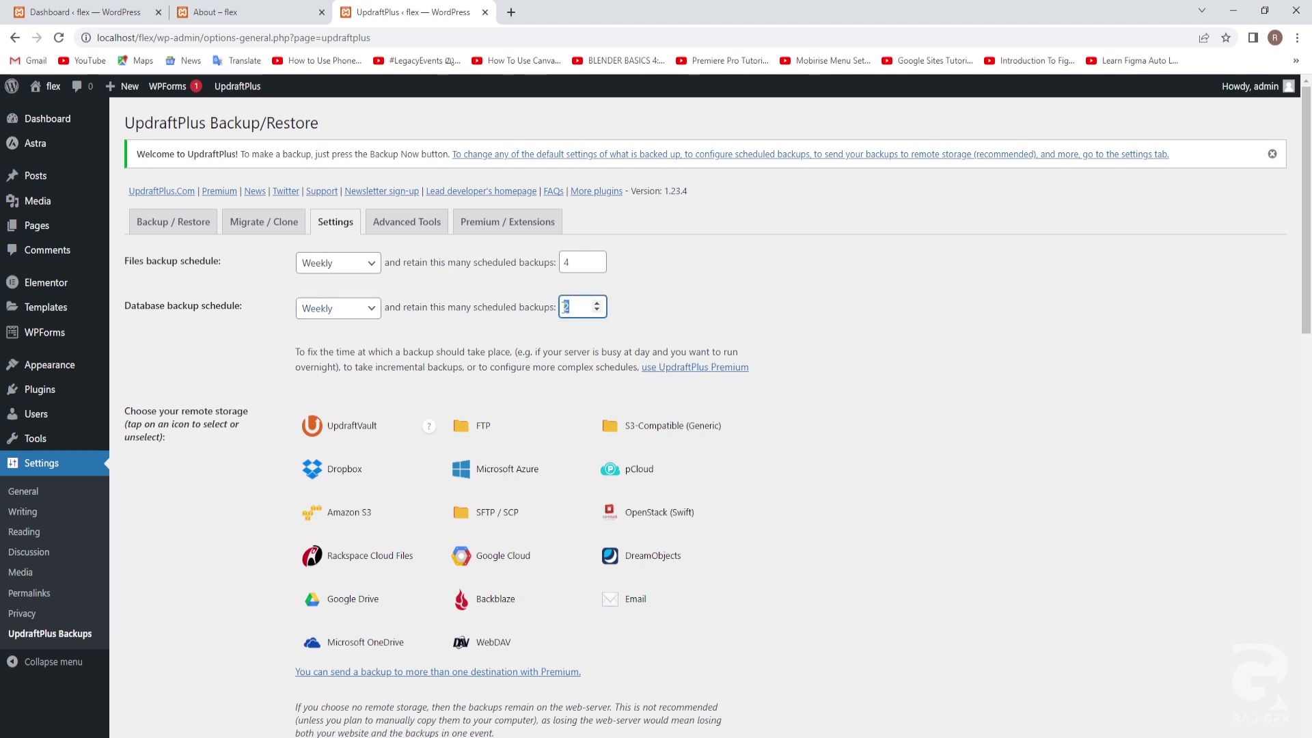
pyautogui.click(678, 313)
# - Choose Google Drive as the remote storage for the backups and save the UpdraftPlus settings
pyautogui.scroll(-2, 807, 416)
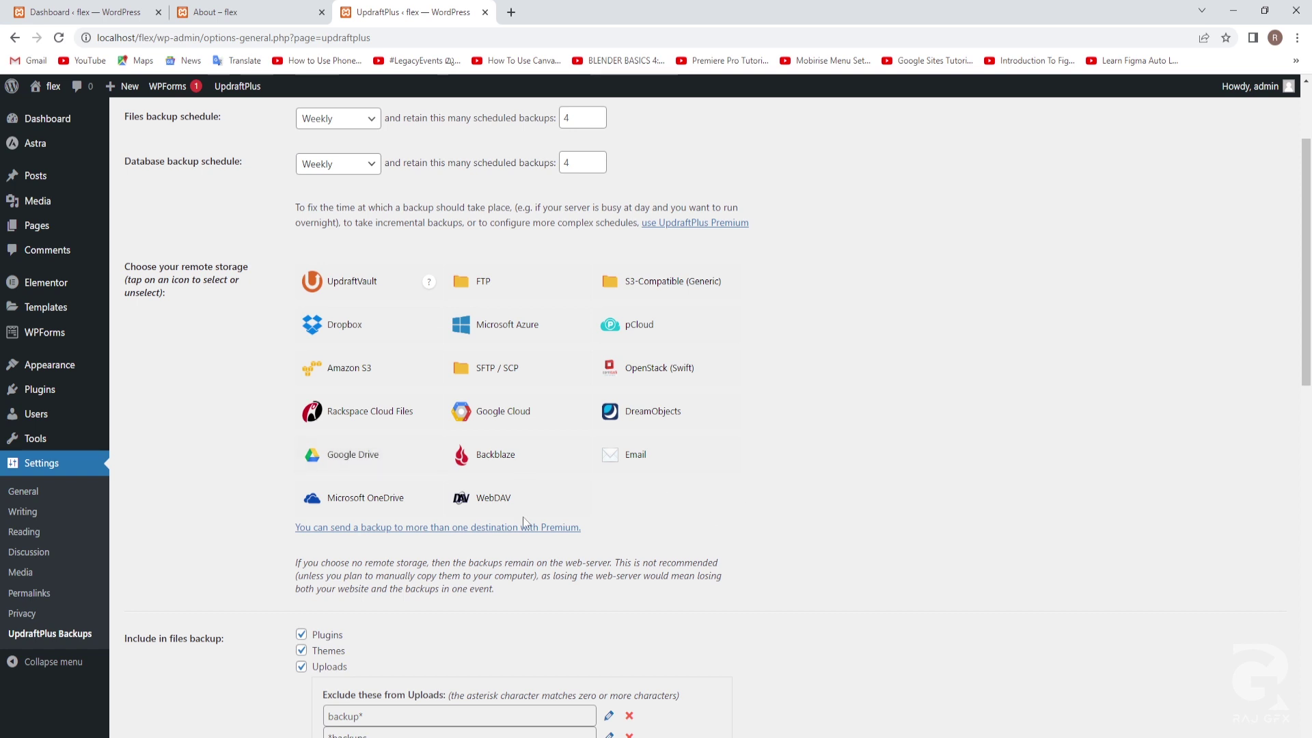
pyautogui.click(349, 456)
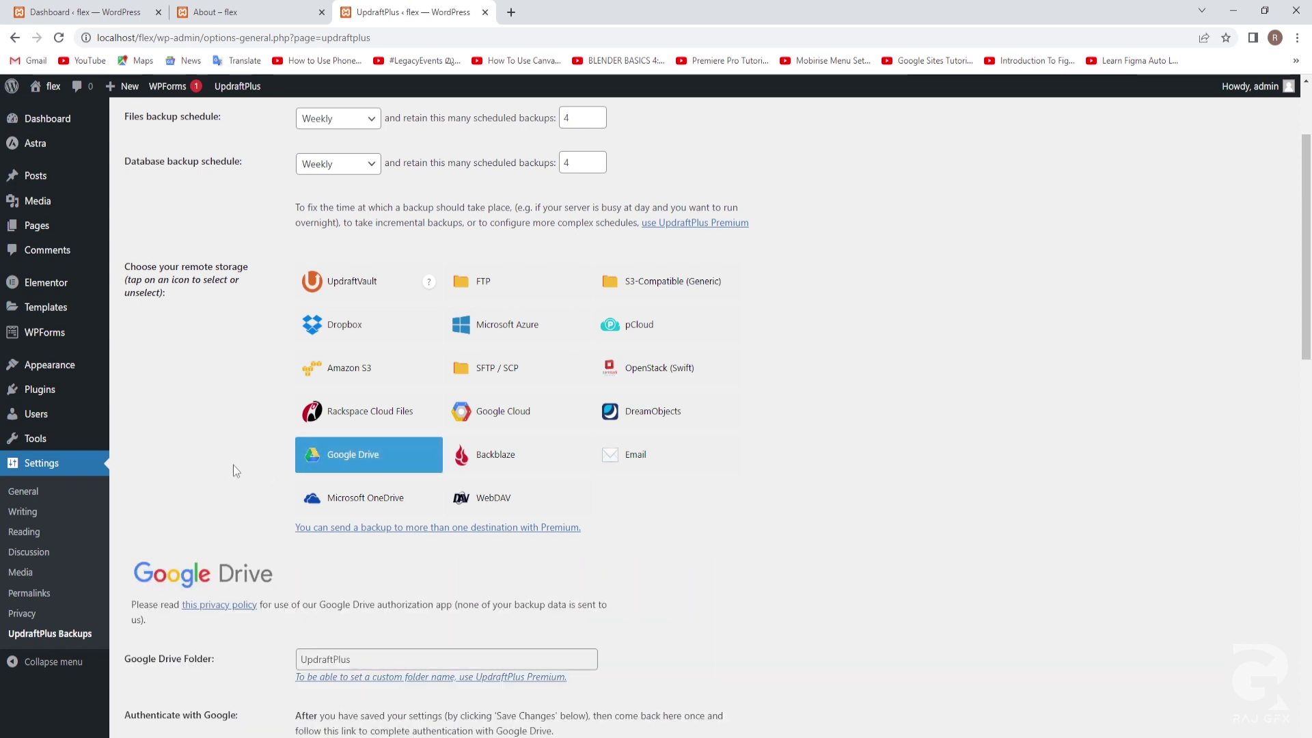
pyautogui.scroll(-3, 232, 465)
pyautogui.scroll(-14, 233, 465)
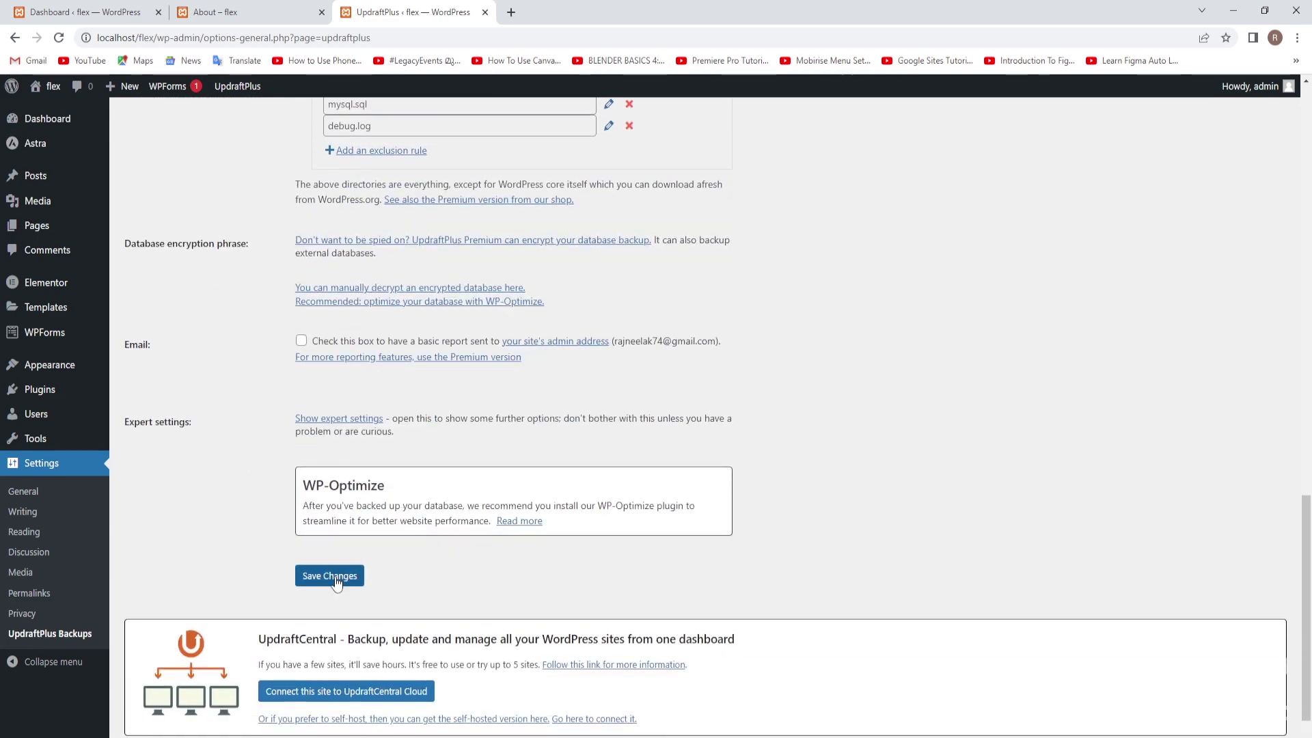
pyautogui.click(335, 576)
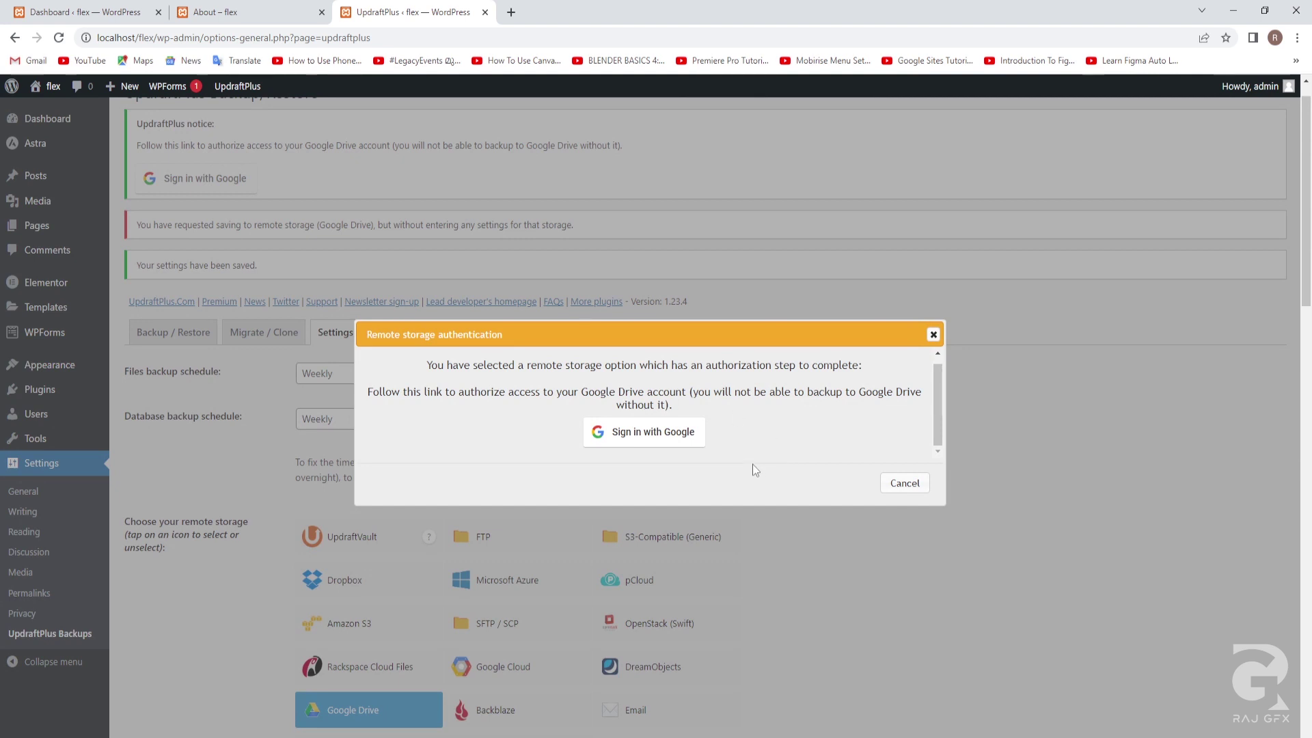
# - Authorize UpdraftPlus to access the Google Drive account through Google sign-in and complete the remote storage setup
pyautogui.click(649, 439)
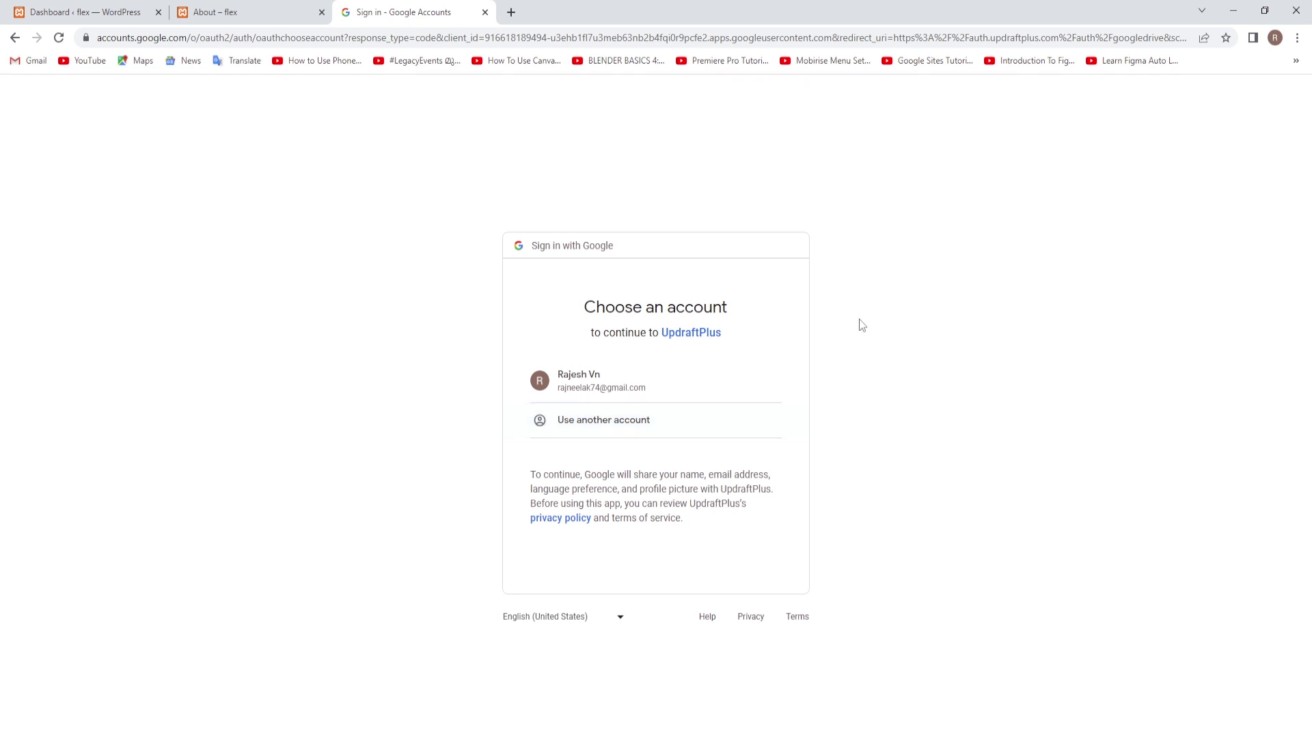
pyautogui.click(594, 385)
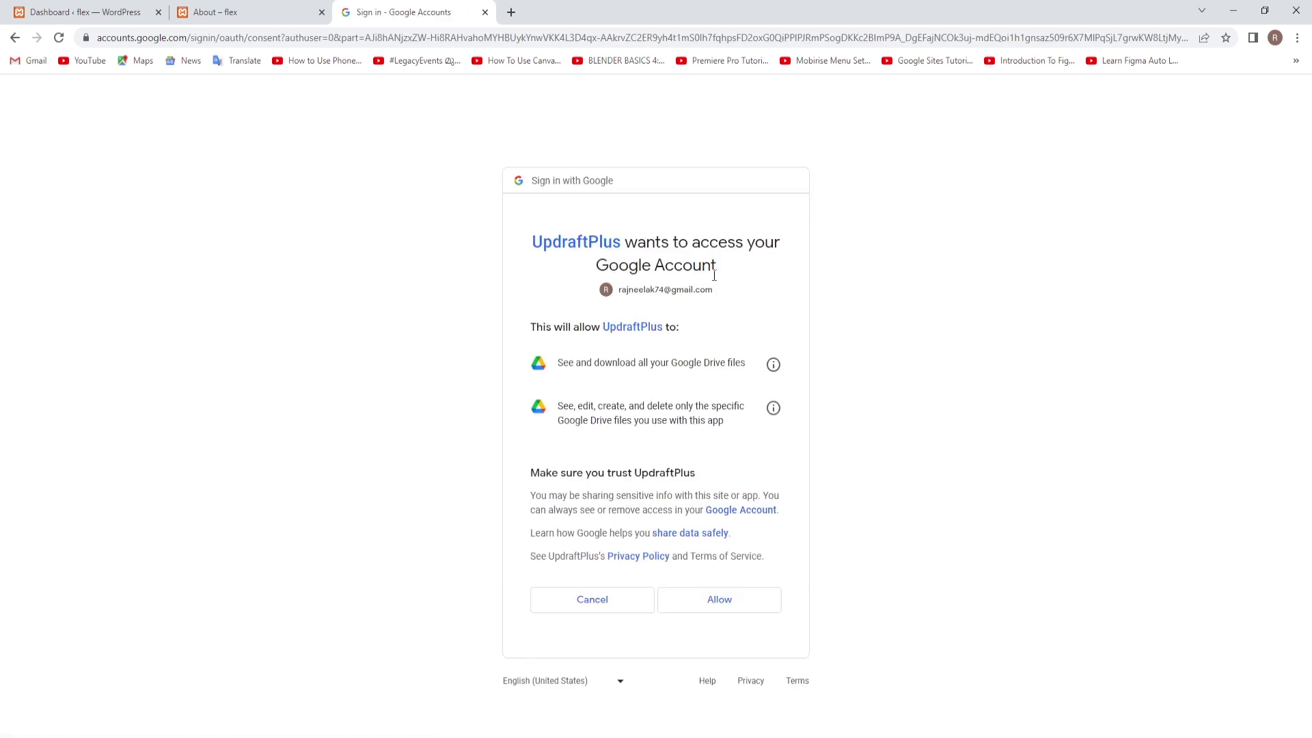
pyautogui.click(722, 605)
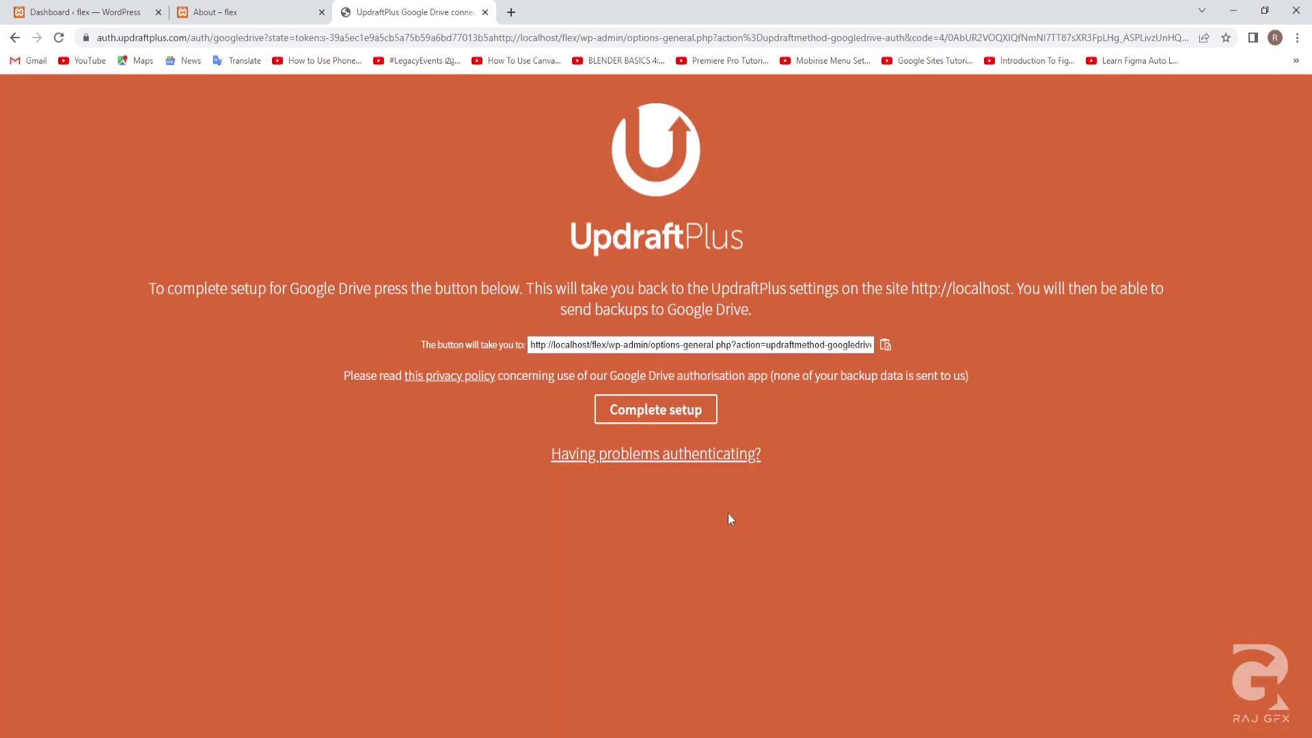
pyautogui.click(662, 418)
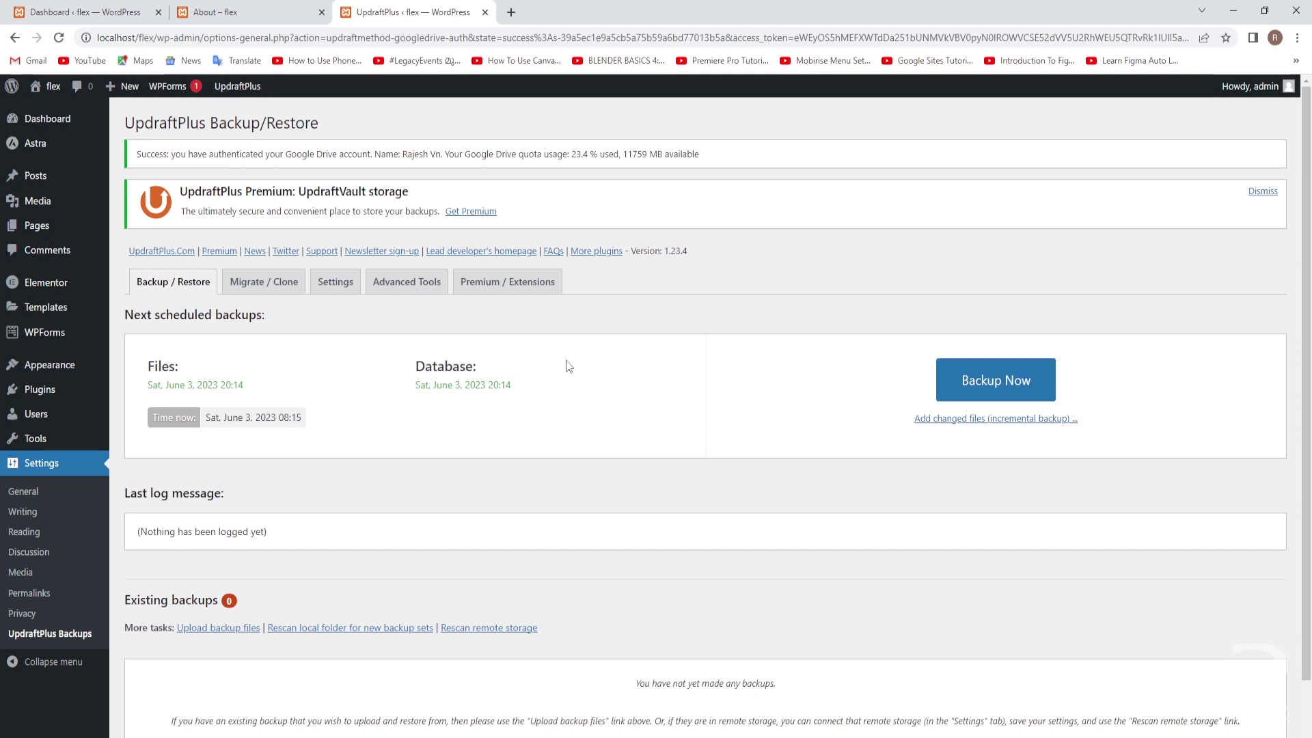
# - Run a manual backup that includes the database and files and is sent to remote storage
pyautogui.scroll(-1, 566, 366)
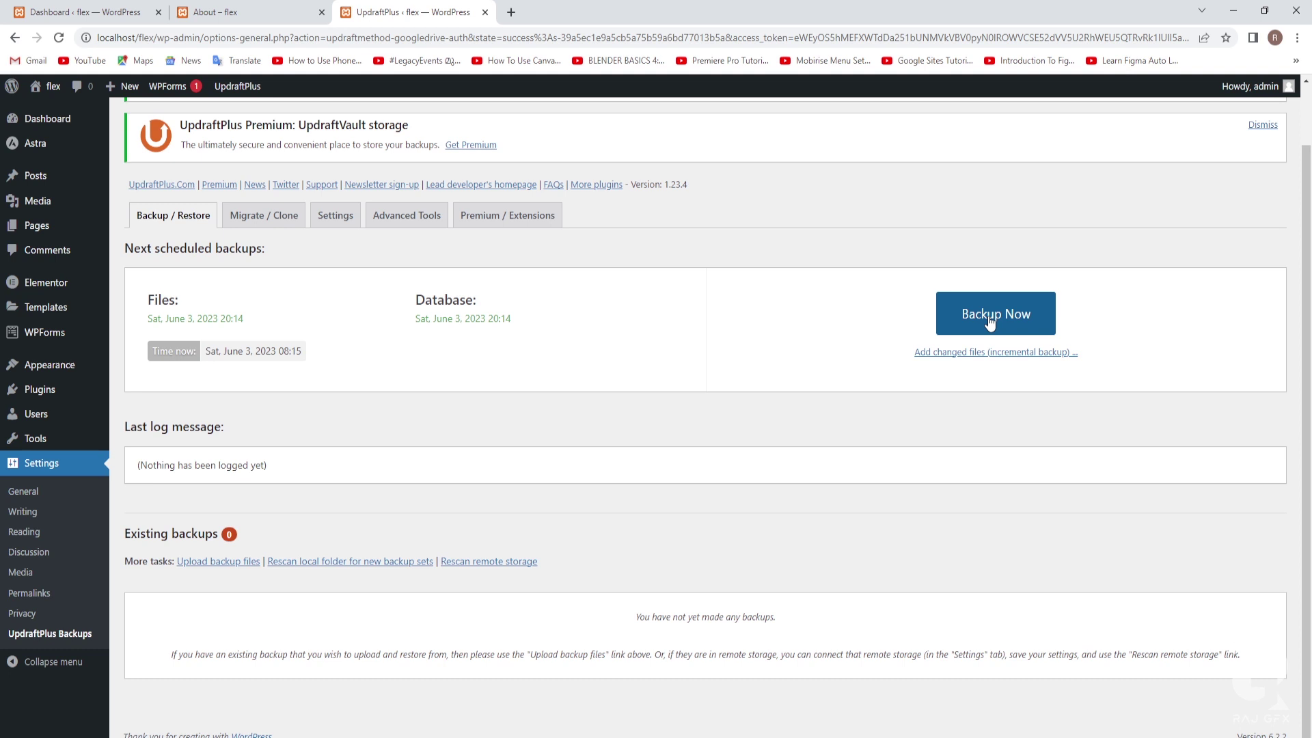
pyautogui.click(989, 321)
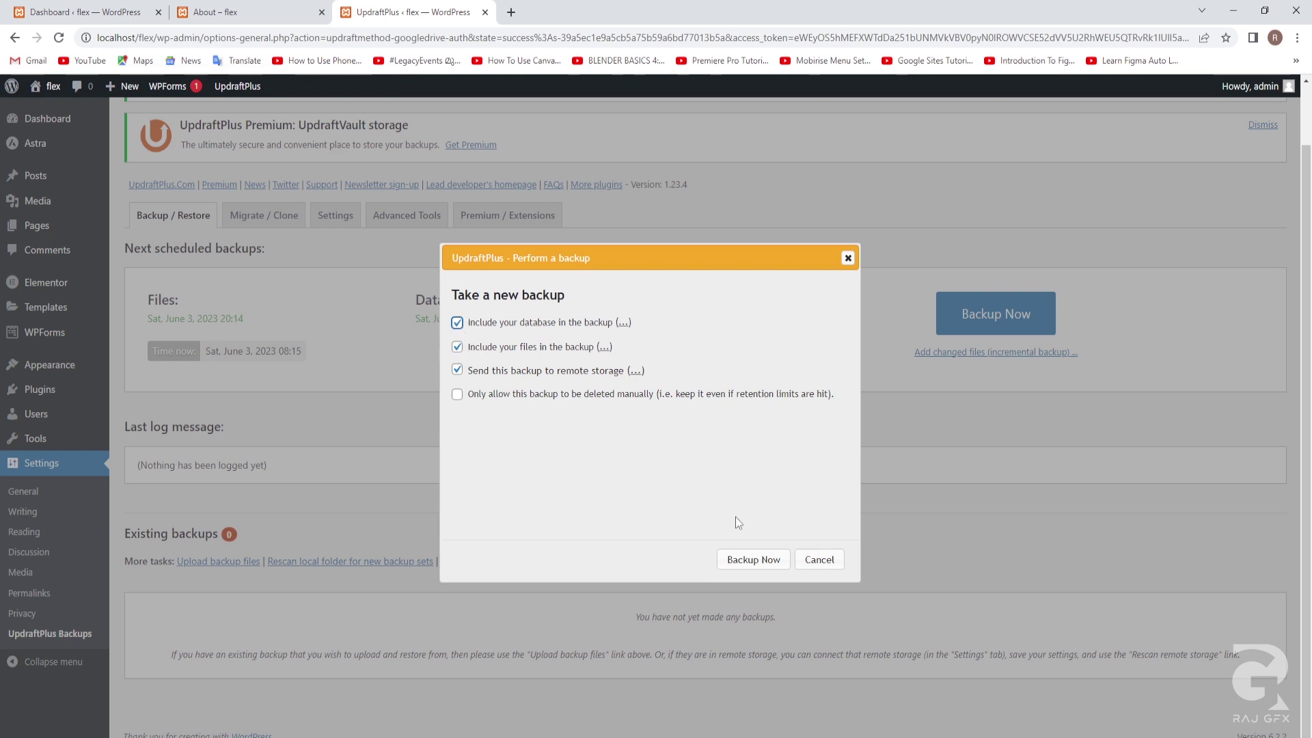
pyautogui.click(761, 562)
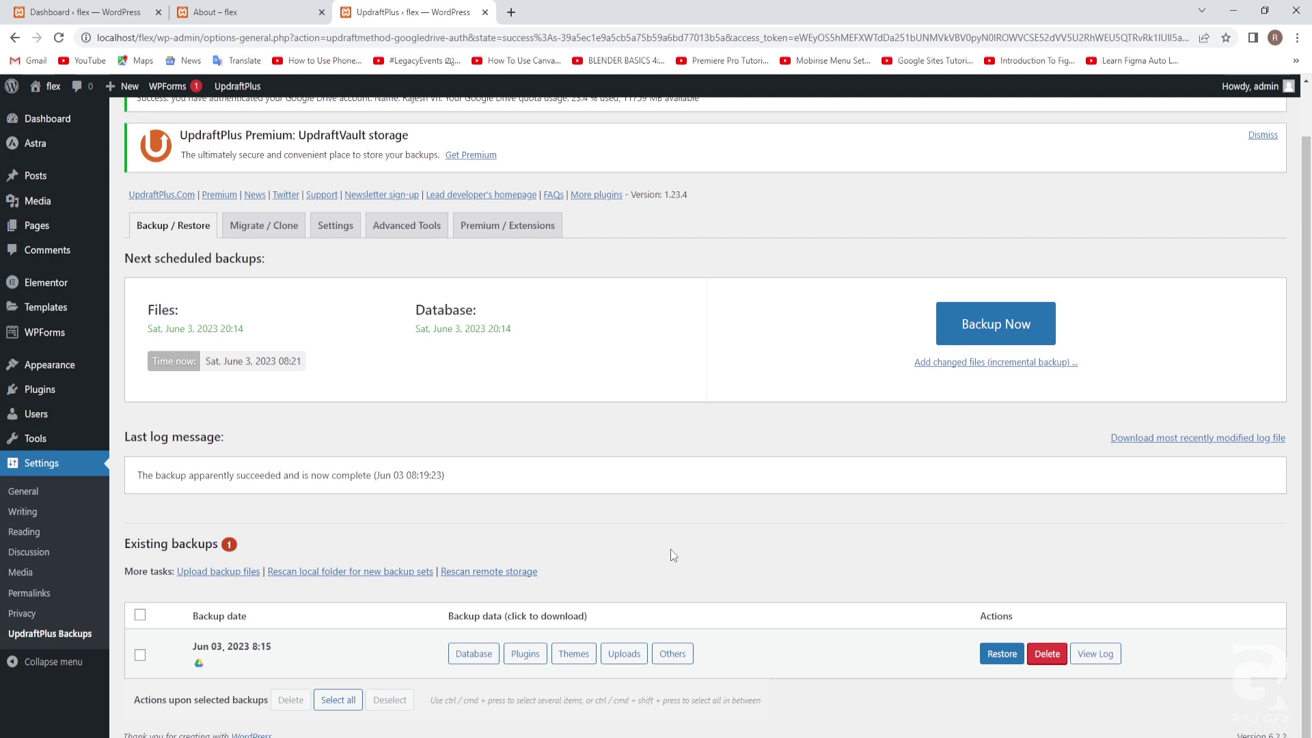
# - Open Google Drive from a new tab and filter My Drive to items last modified today
pyautogui.click(511, 12)
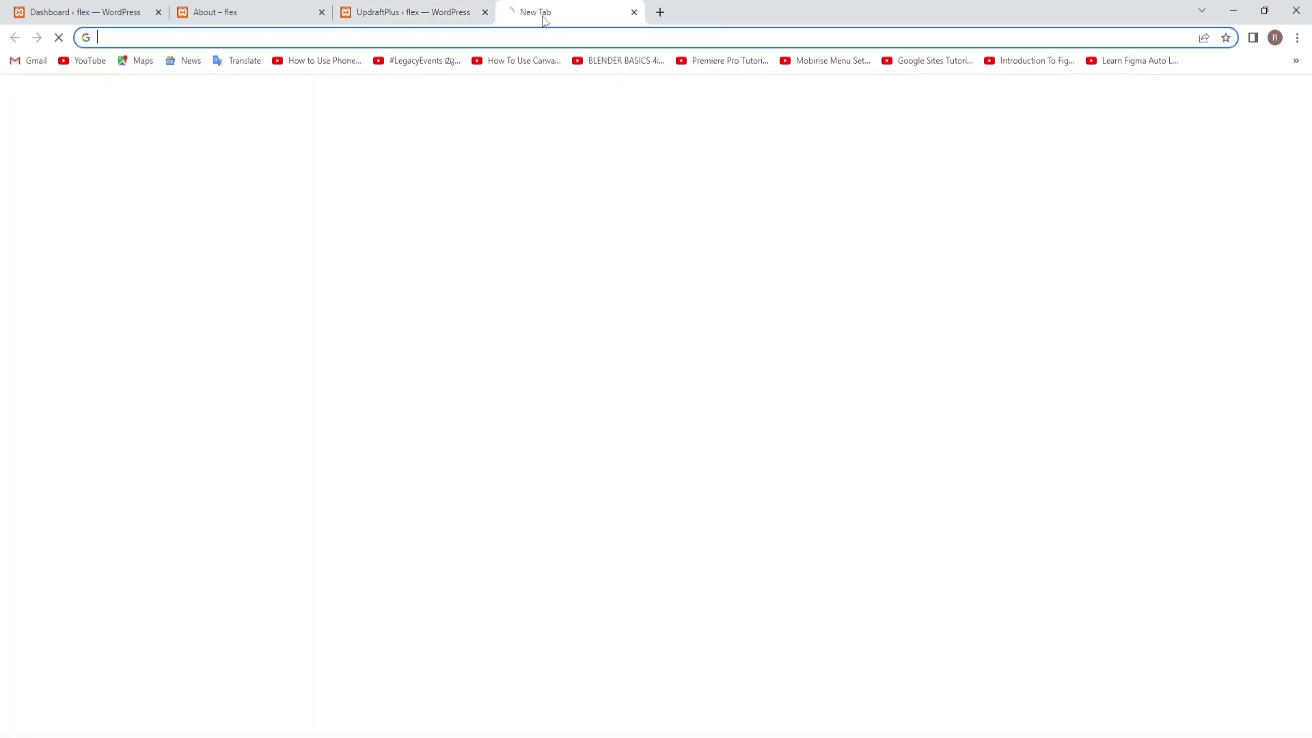
pyautogui.click(1255, 97)
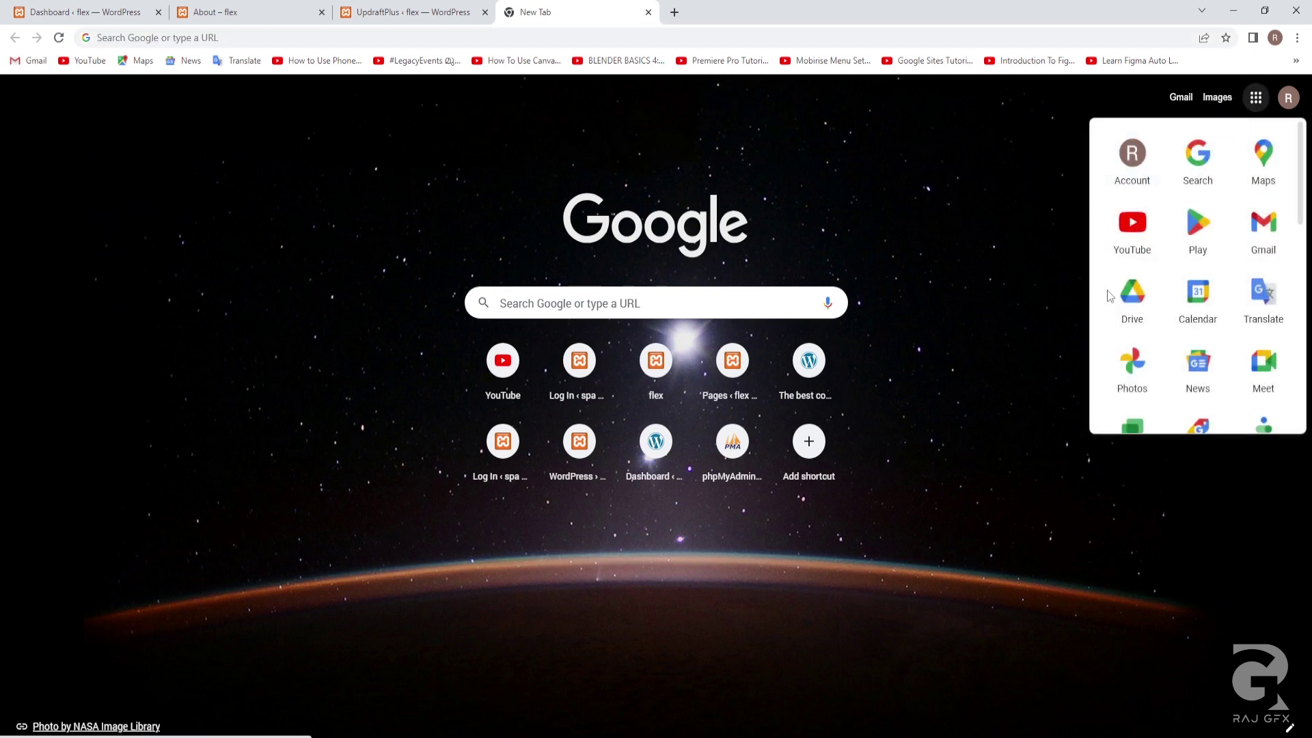
pyautogui.click(1132, 295)
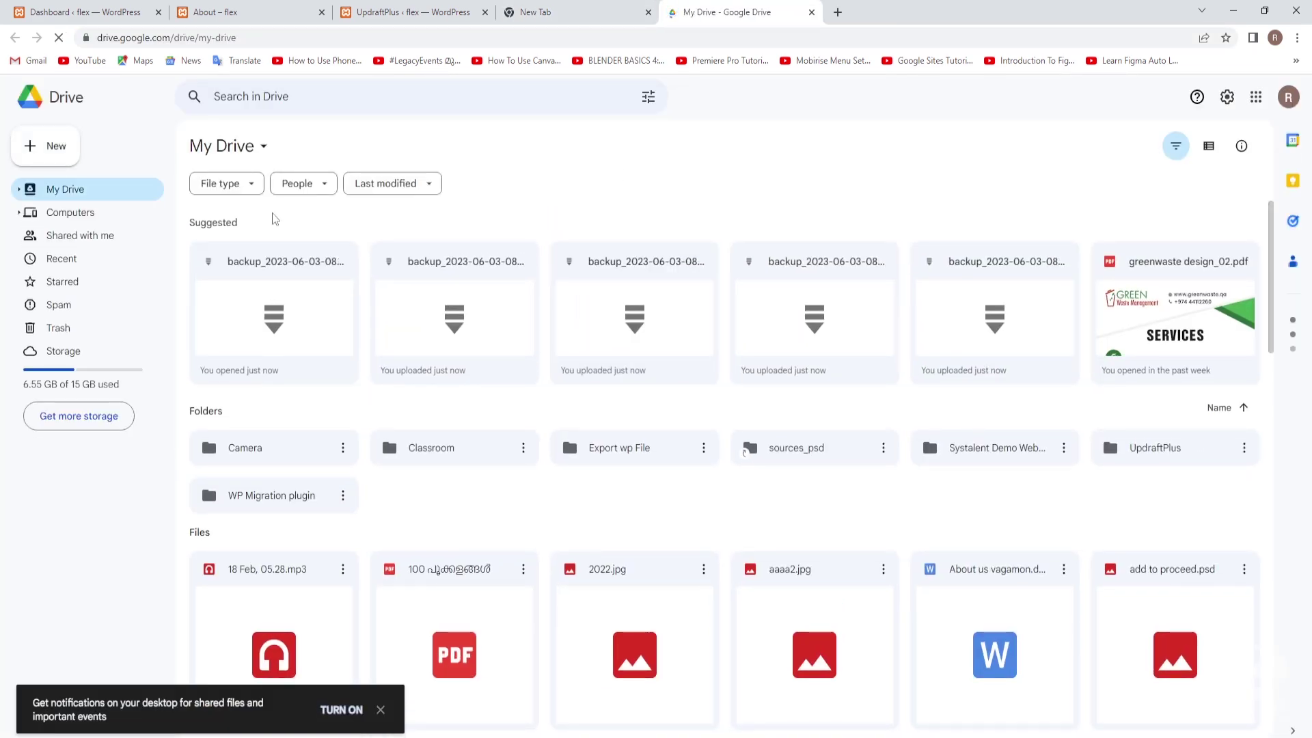
pyautogui.click(429, 183)
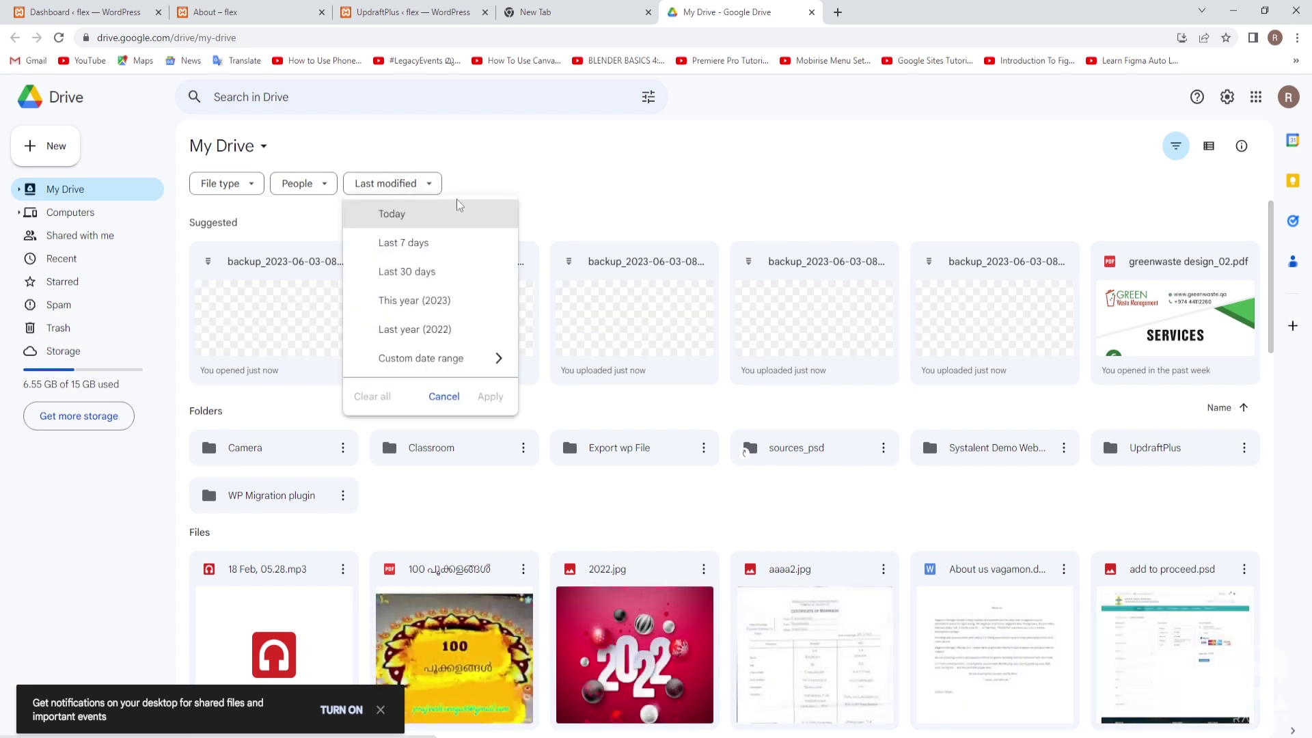
pyautogui.click(399, 217)
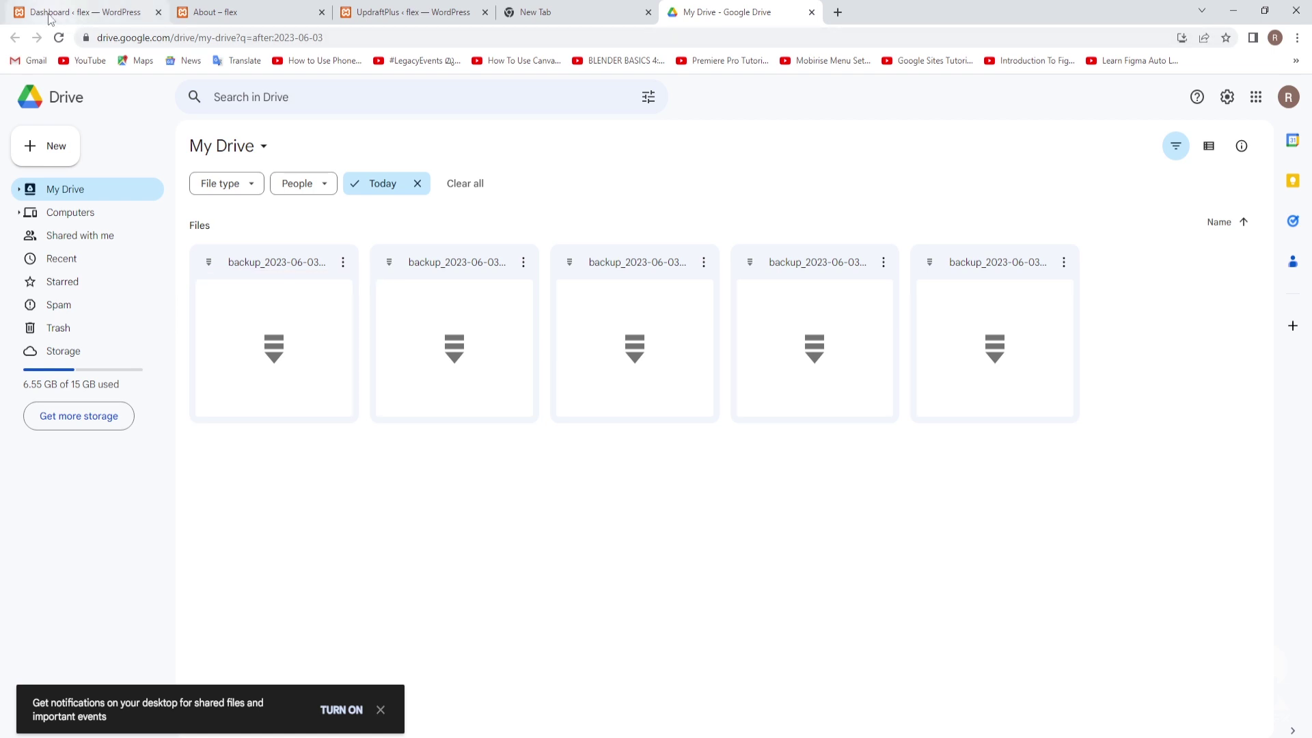
# - Preview the first backup archive listed in Google Drive, and close Drive
pyautogui.click(235, 13)
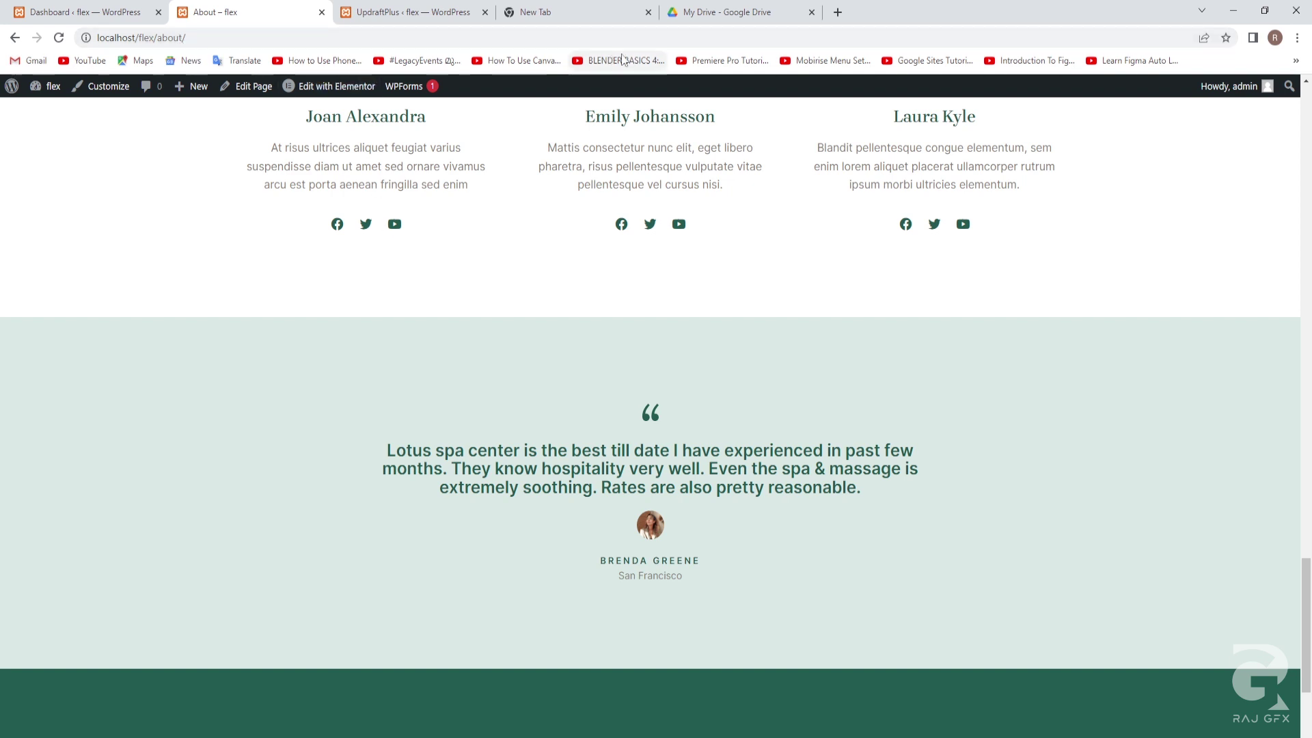
pyautogui.click(738, 11)
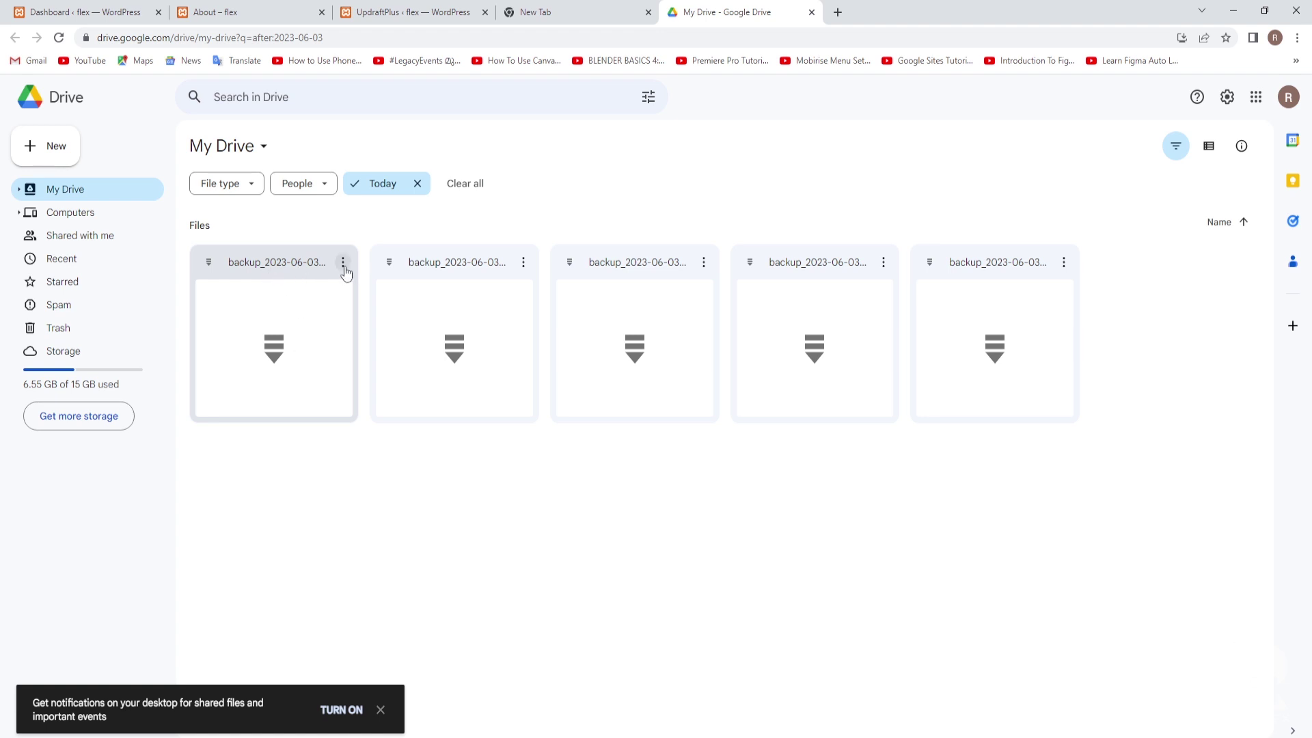
pyautogui.doubleClick(282, 265)
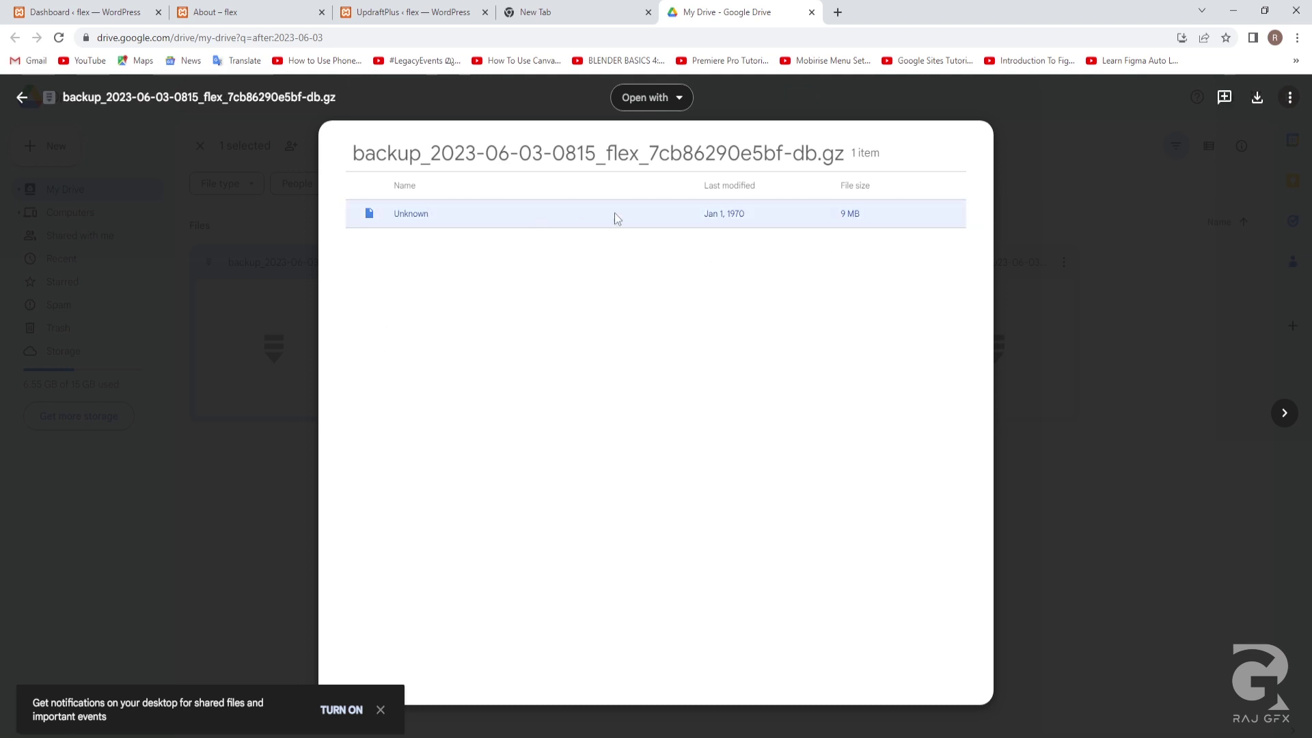
pyautogui.click(811, 12)
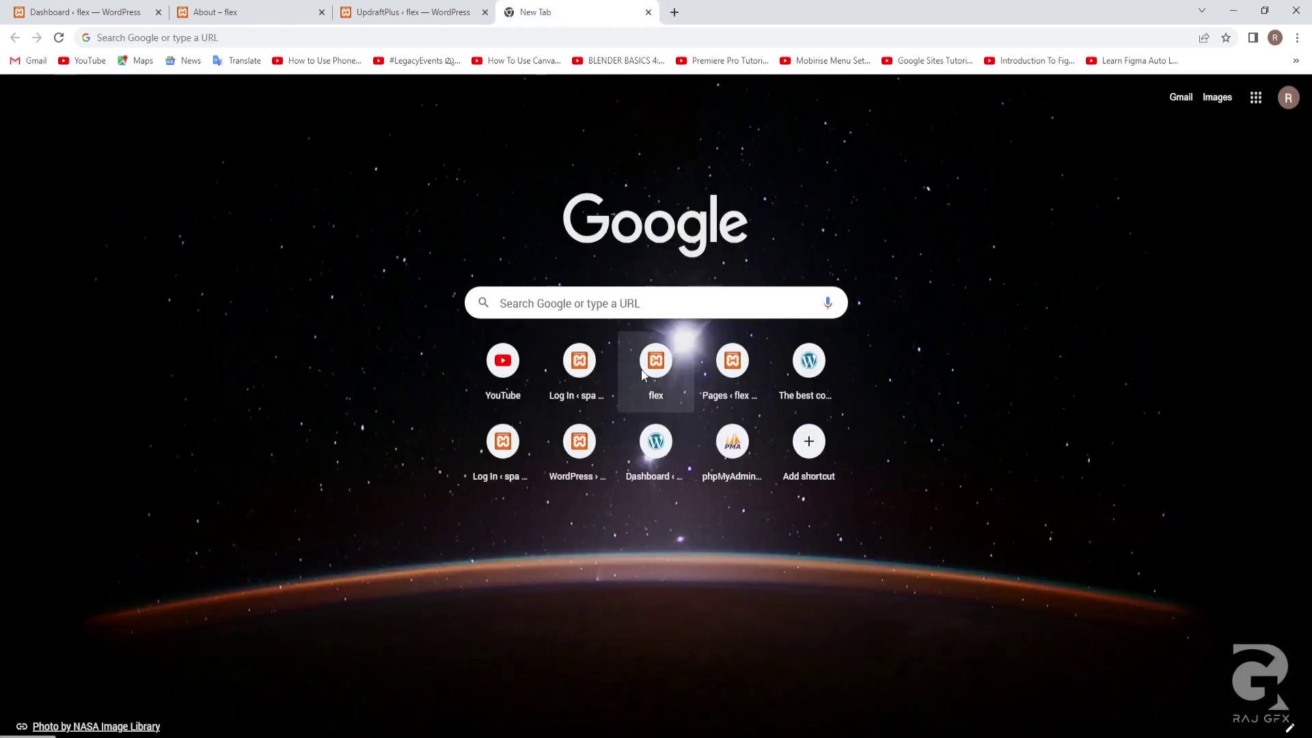
# - Open the flex site's list of all pages from its WordPress dashboard in a separate tab
pyautogui.click(136, 14)
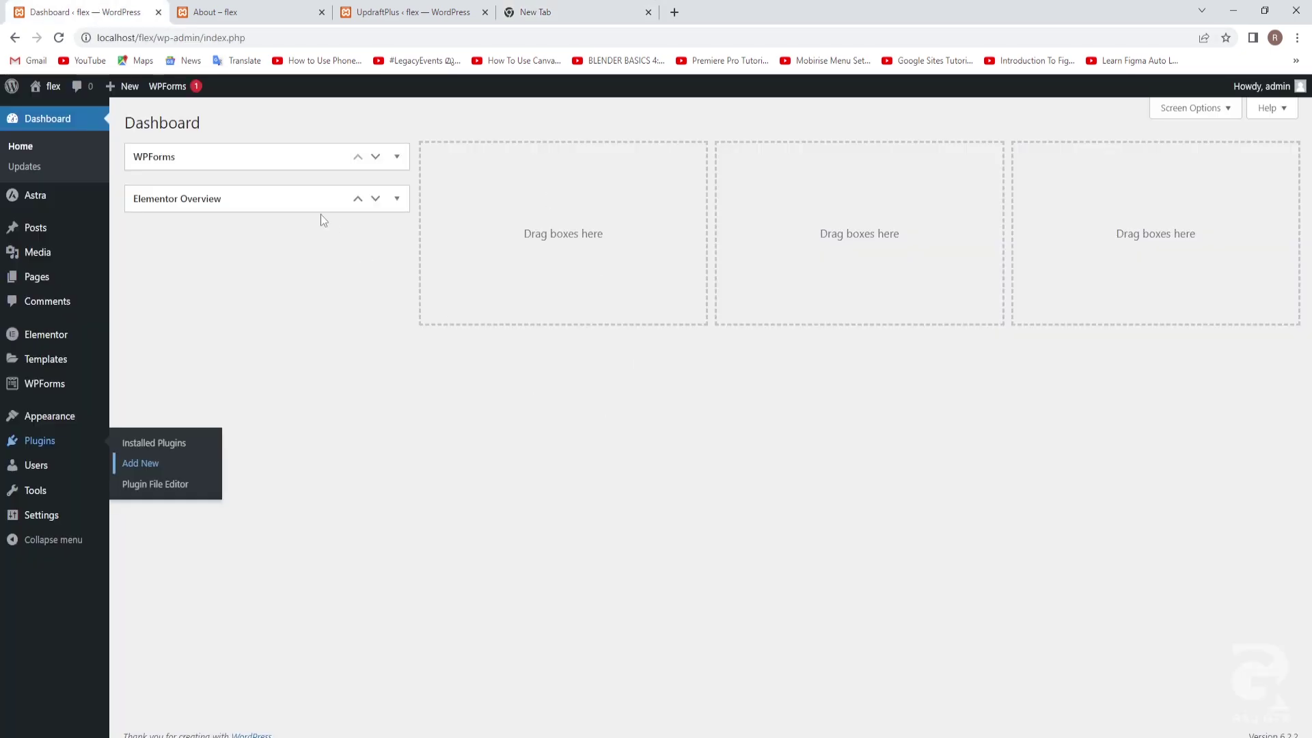
pyautogui.click(410, 13)
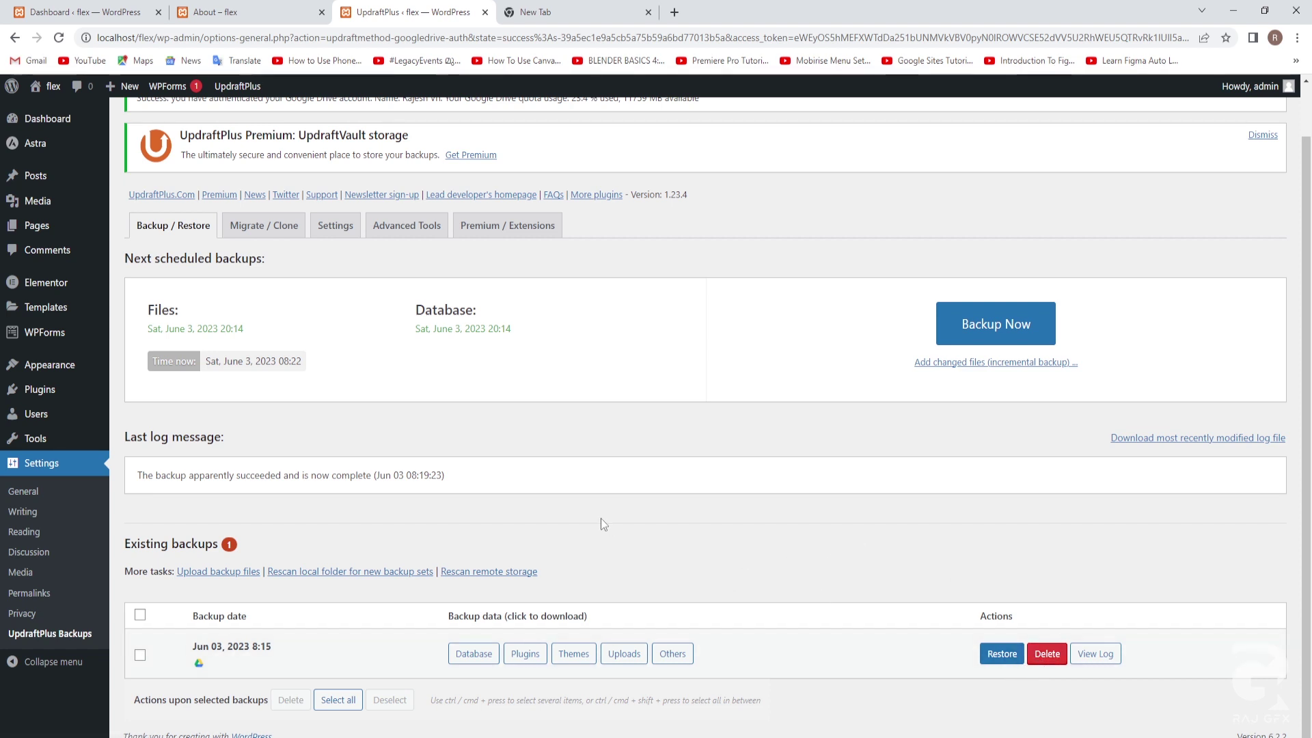
pyautogui.click(86, 11)
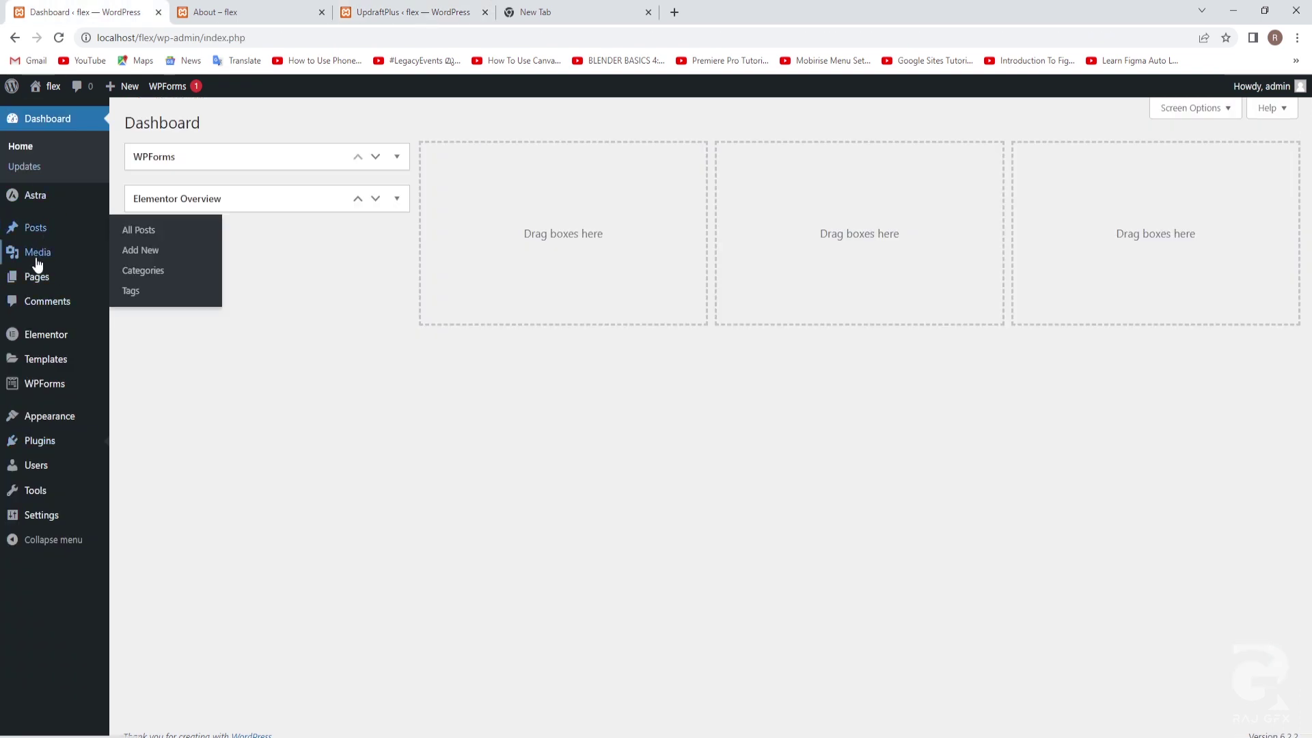
pyautogui.moveTo(35, 273)
pyautogui.middleClick(145, 285)
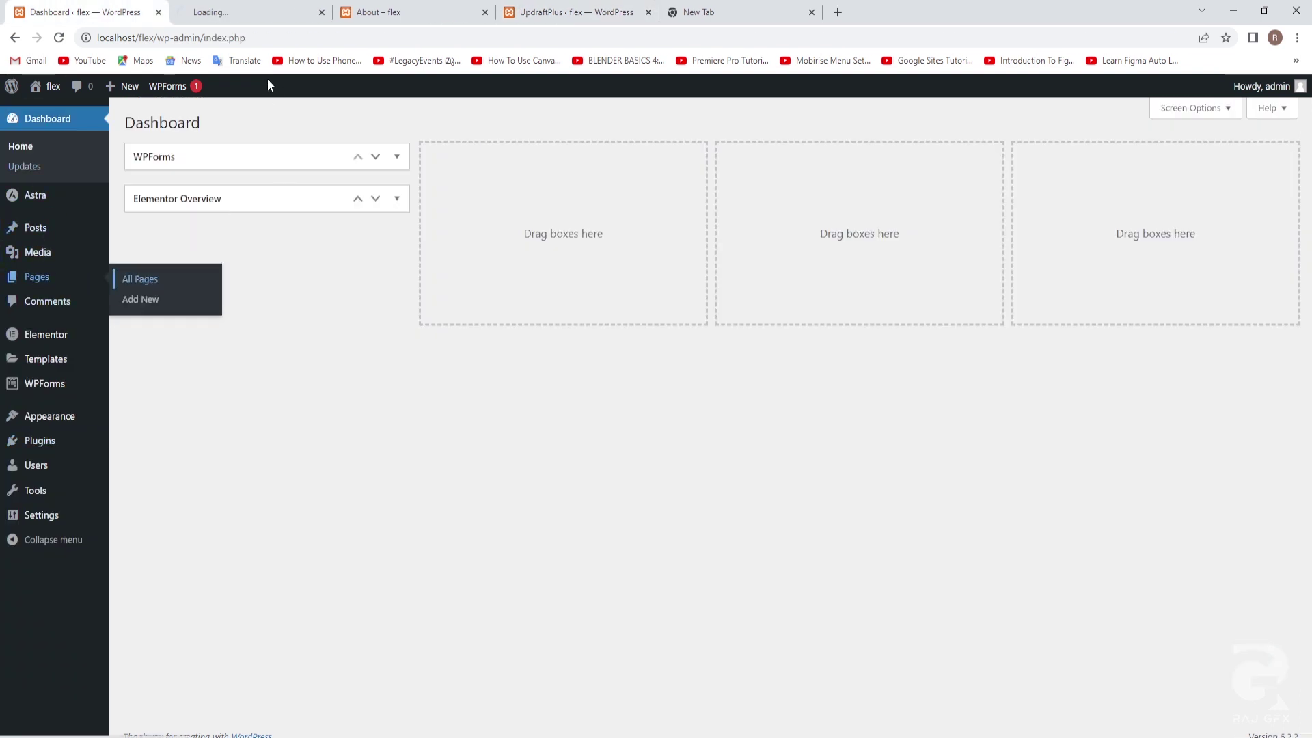
pyautogui.click(243, 11)
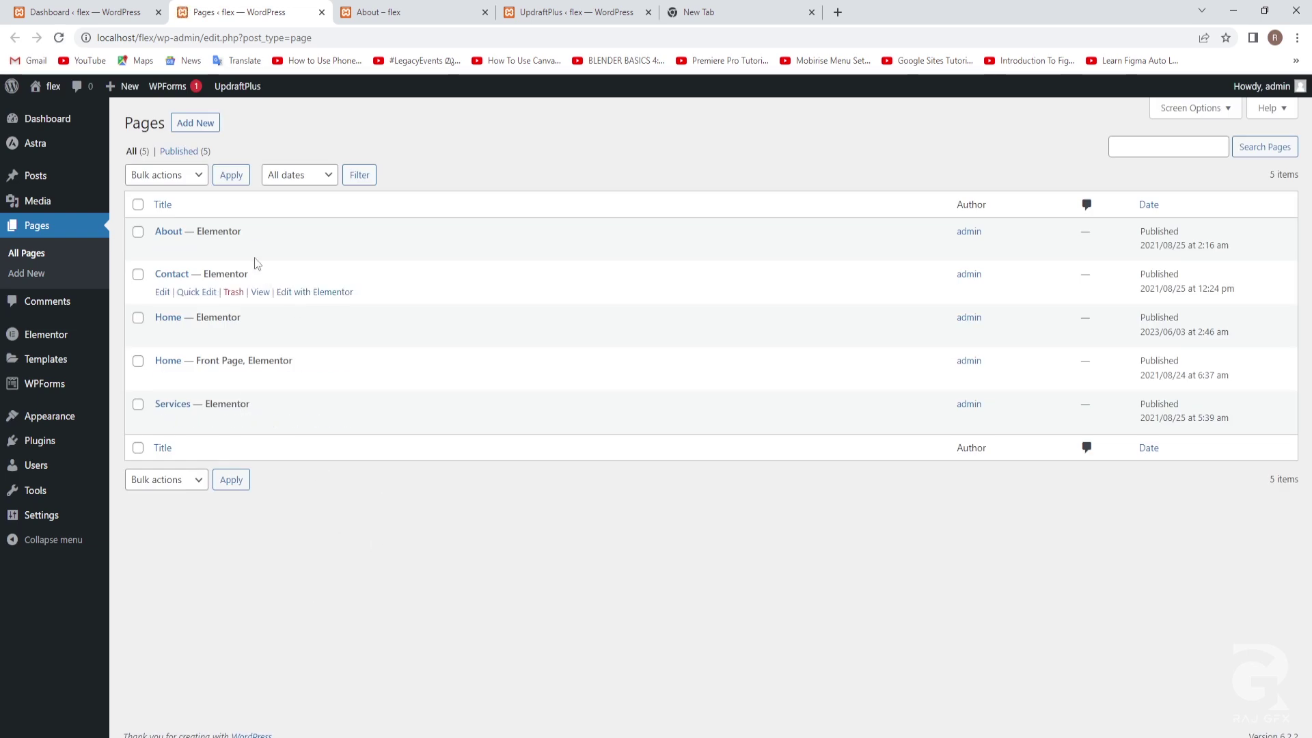
# - Move the About page to the Trash and permanently delete it by emptying the Trash
pyautogui.moveTo(179, 237)
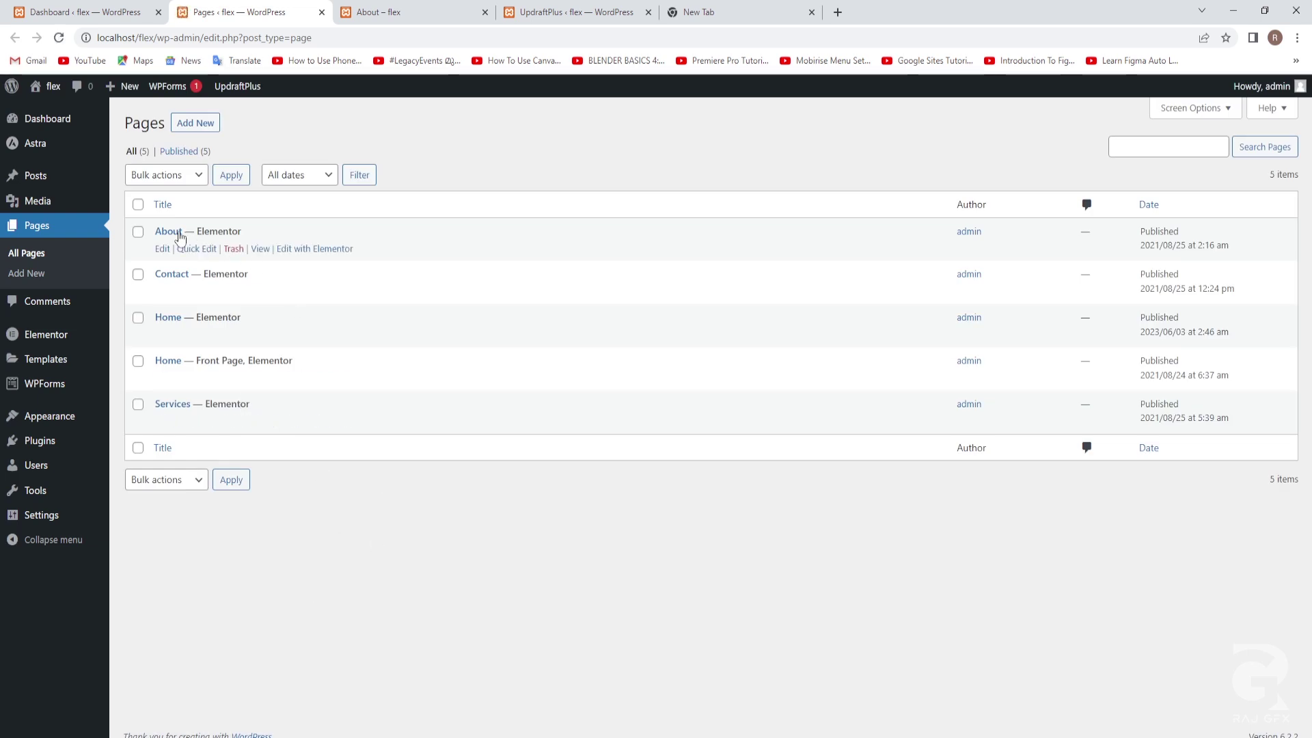
pyautogui.click(138, 231)
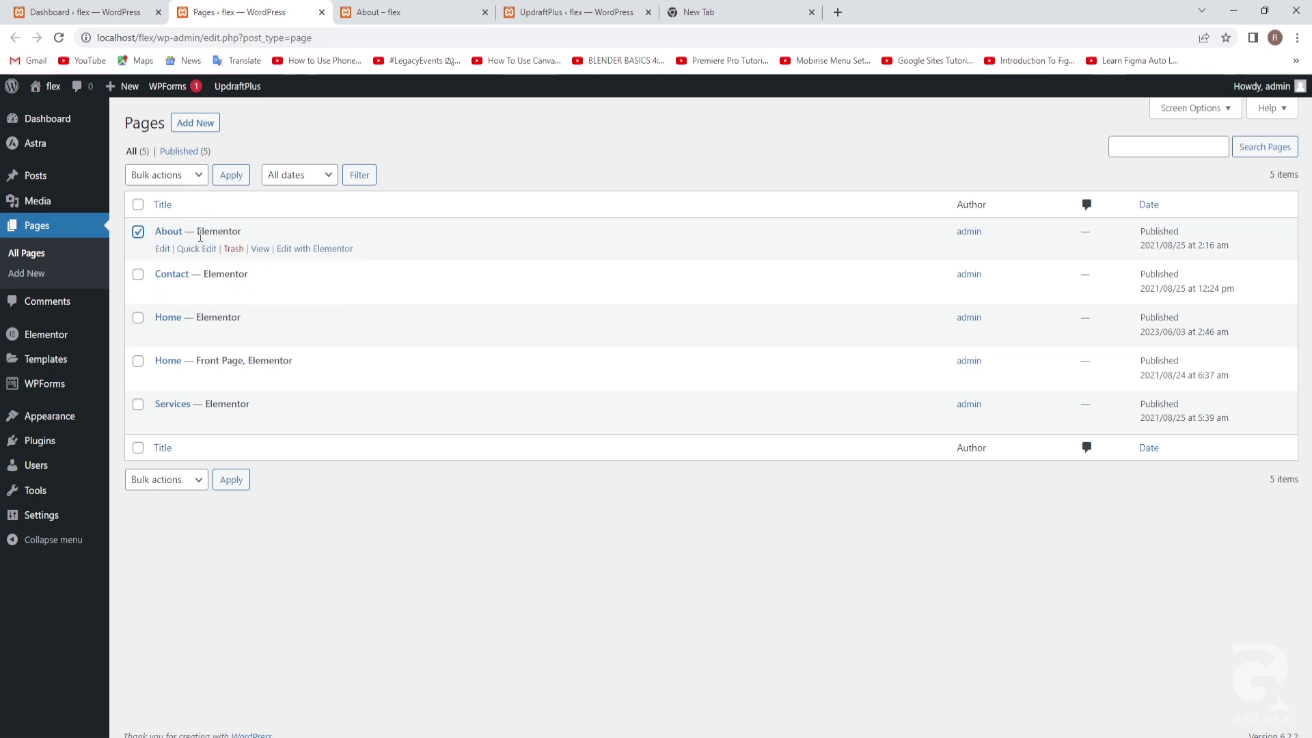
pyautogui.click(195, 176)
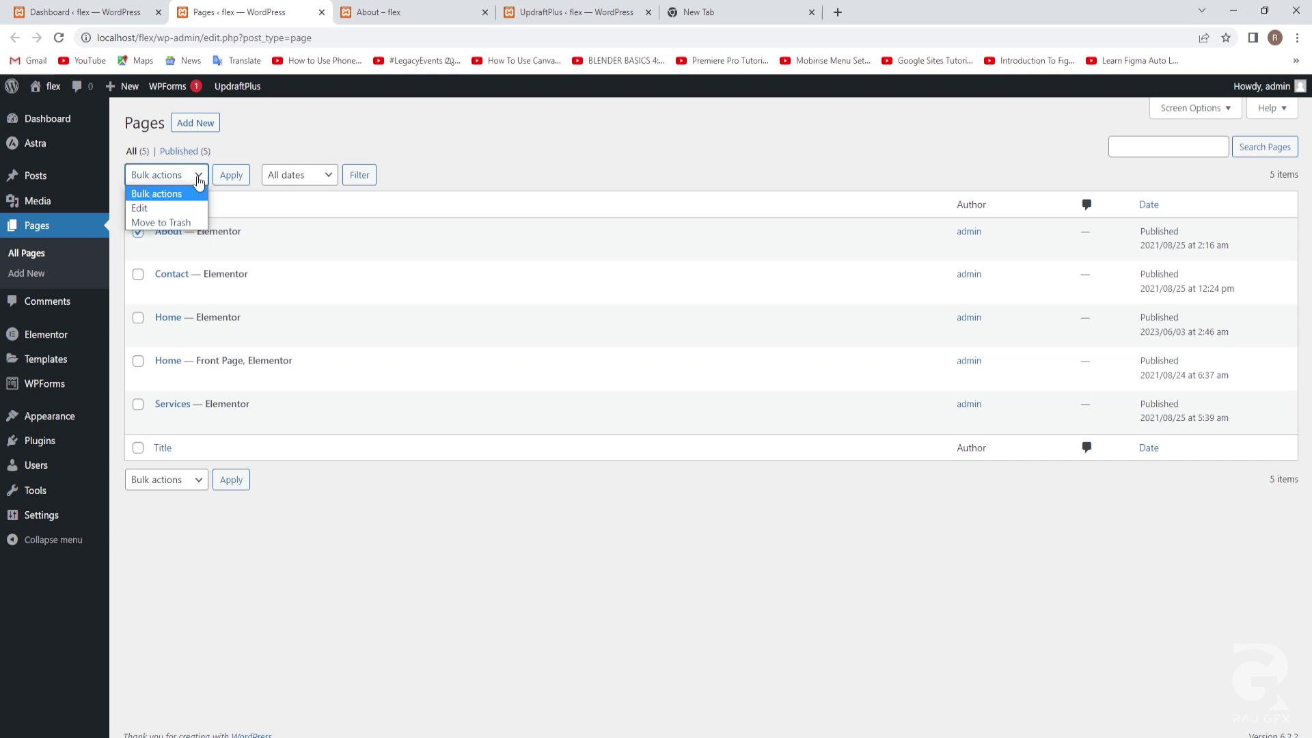
pyautogui.click(186, 223)
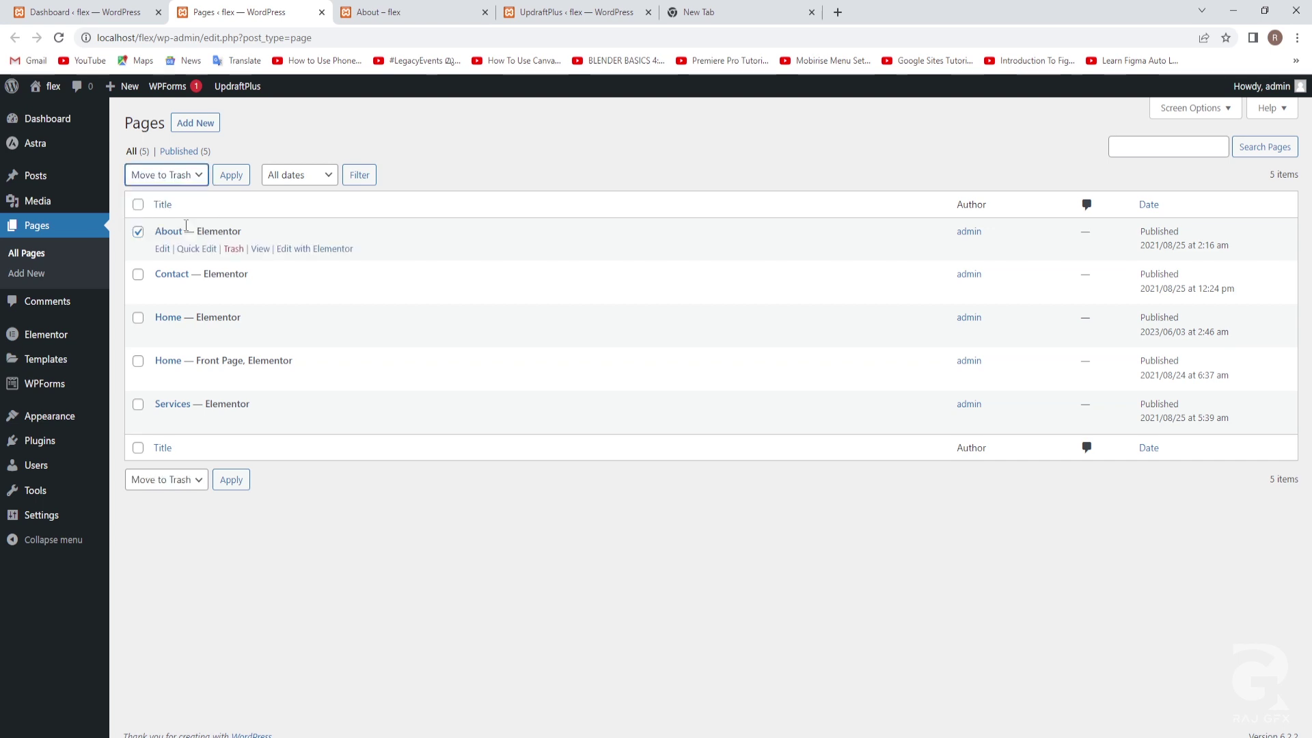
pyautogui.click(231, 175)
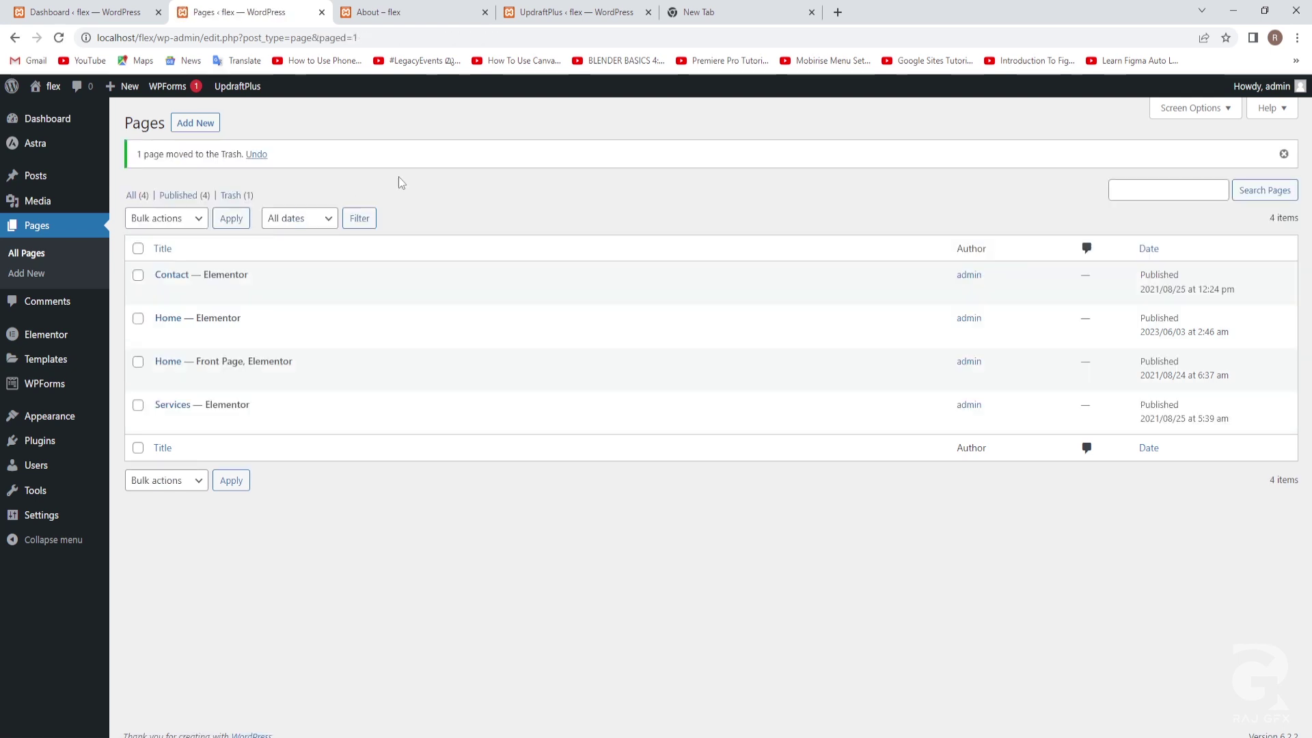
pyautogui.click(232, 196)
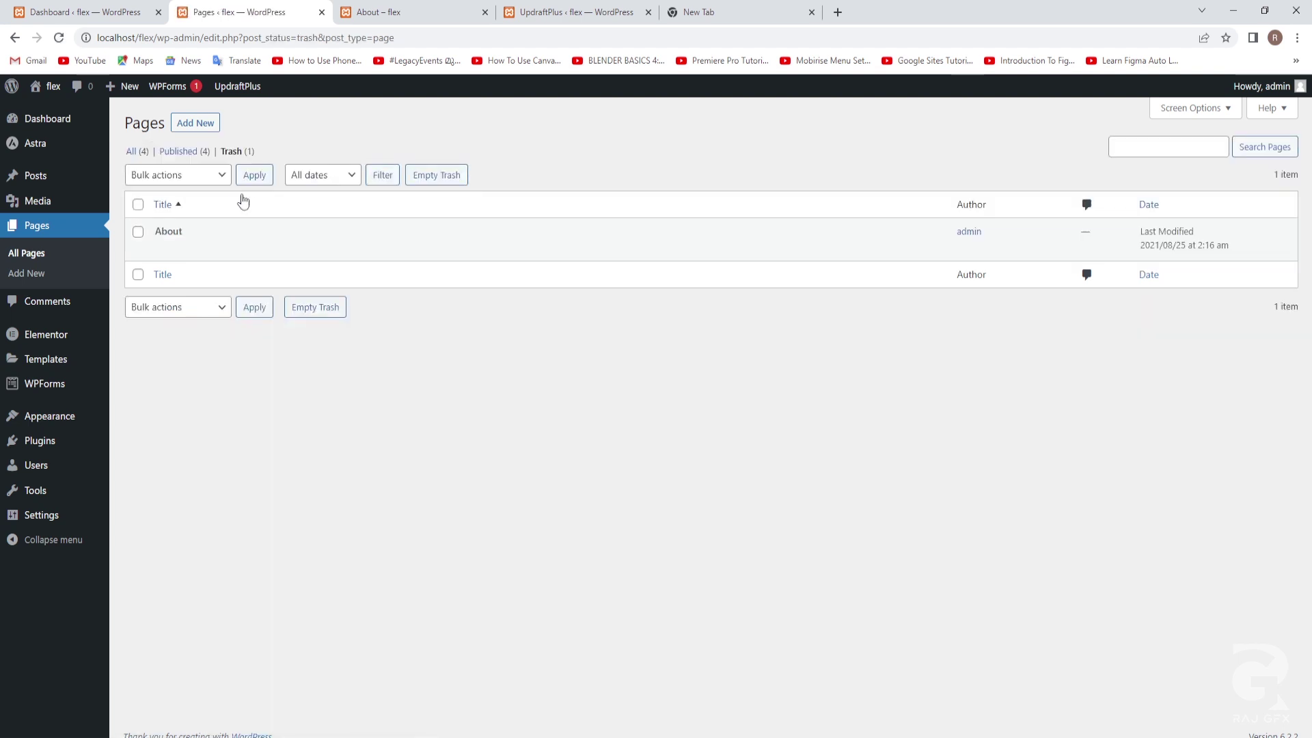
pyautogui.click(442, 178)
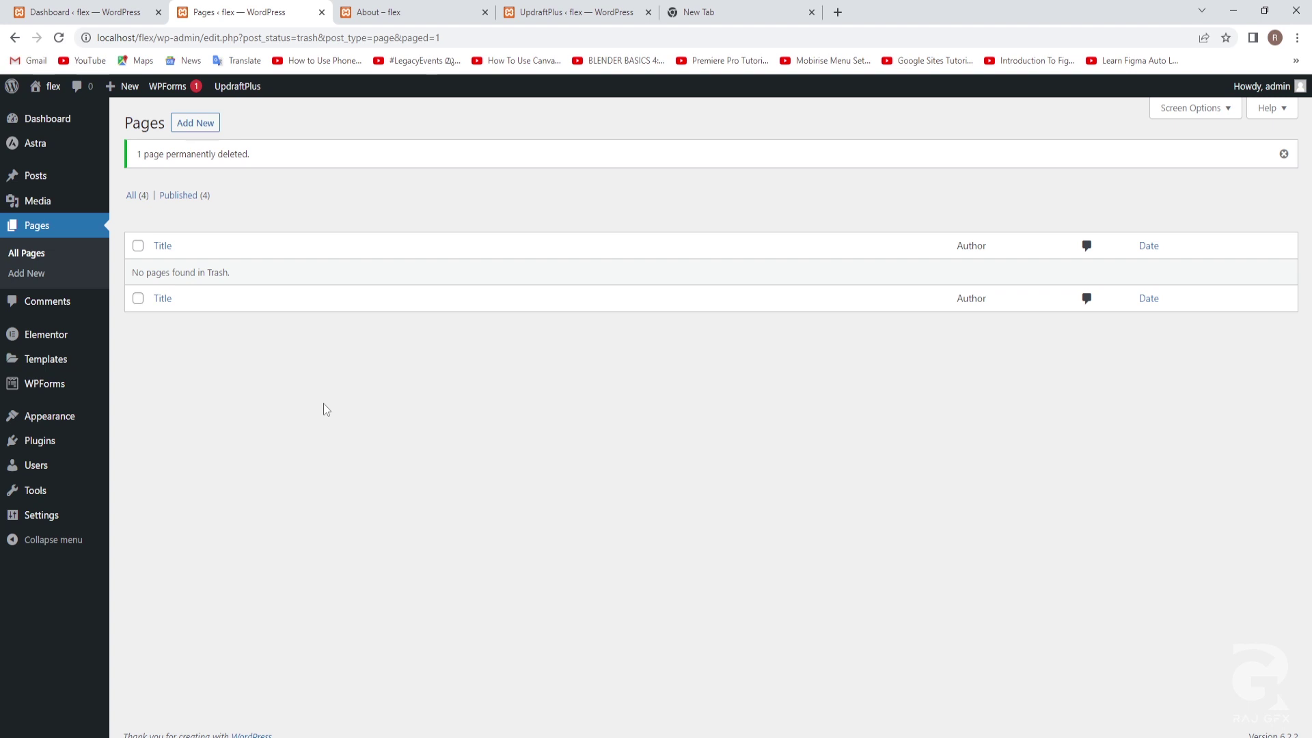
# - Go from the live About page to the site's home page and reload it to check the navigation menu
pyautogui.click(383, 13)
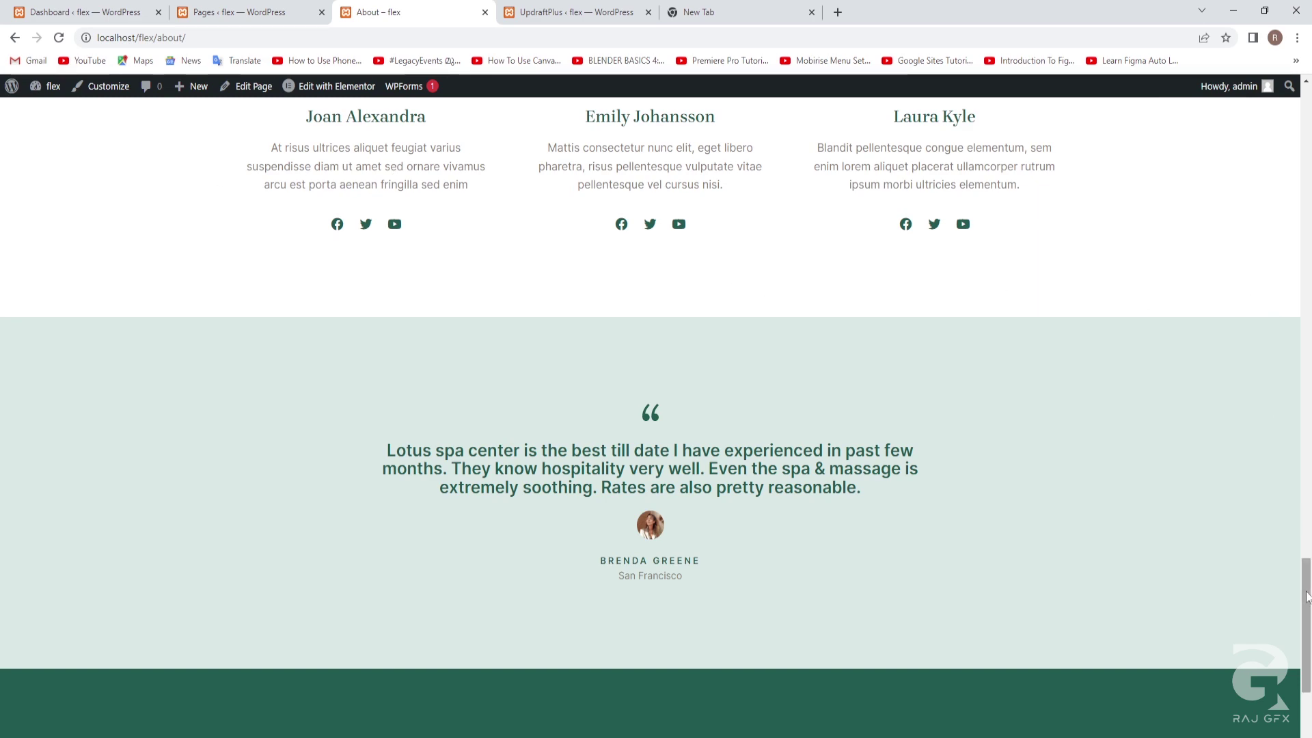
pyautogui.moveTo(1306, 594); pyautogui.dragTo(1308, 95)
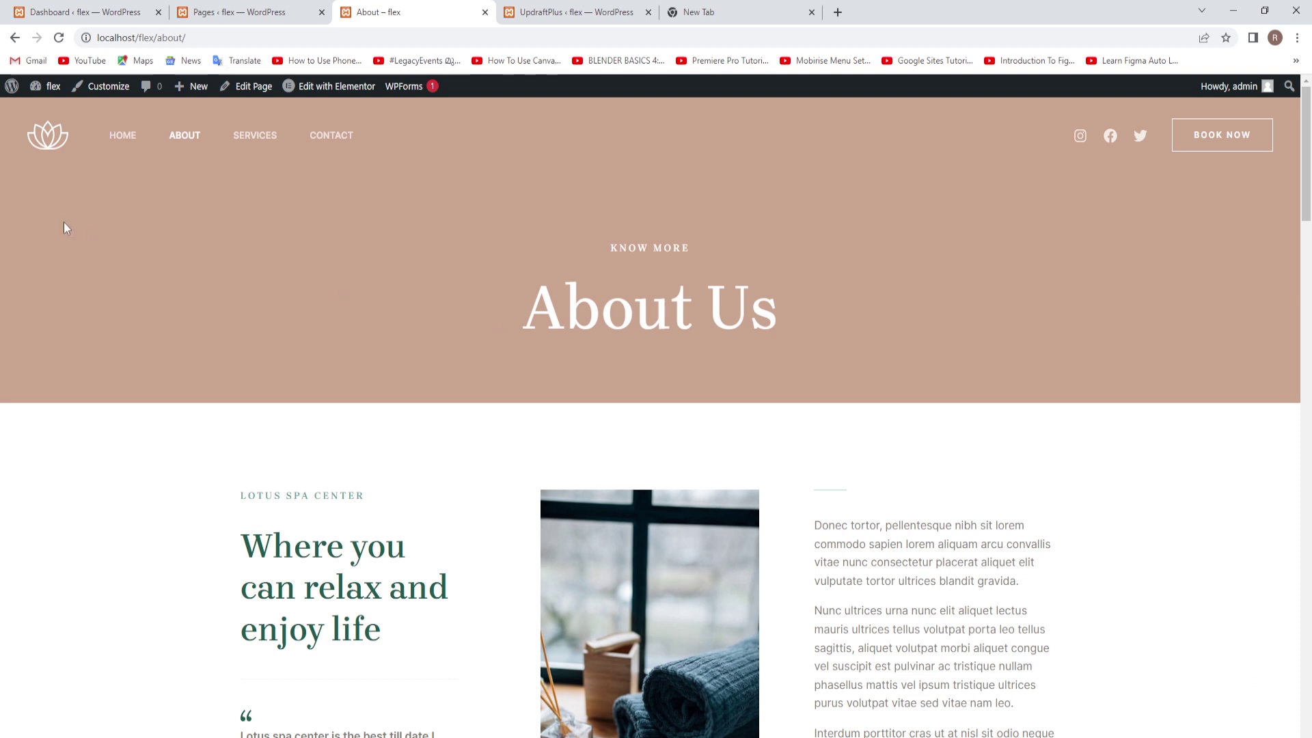
pyautogui.click(120, 139)
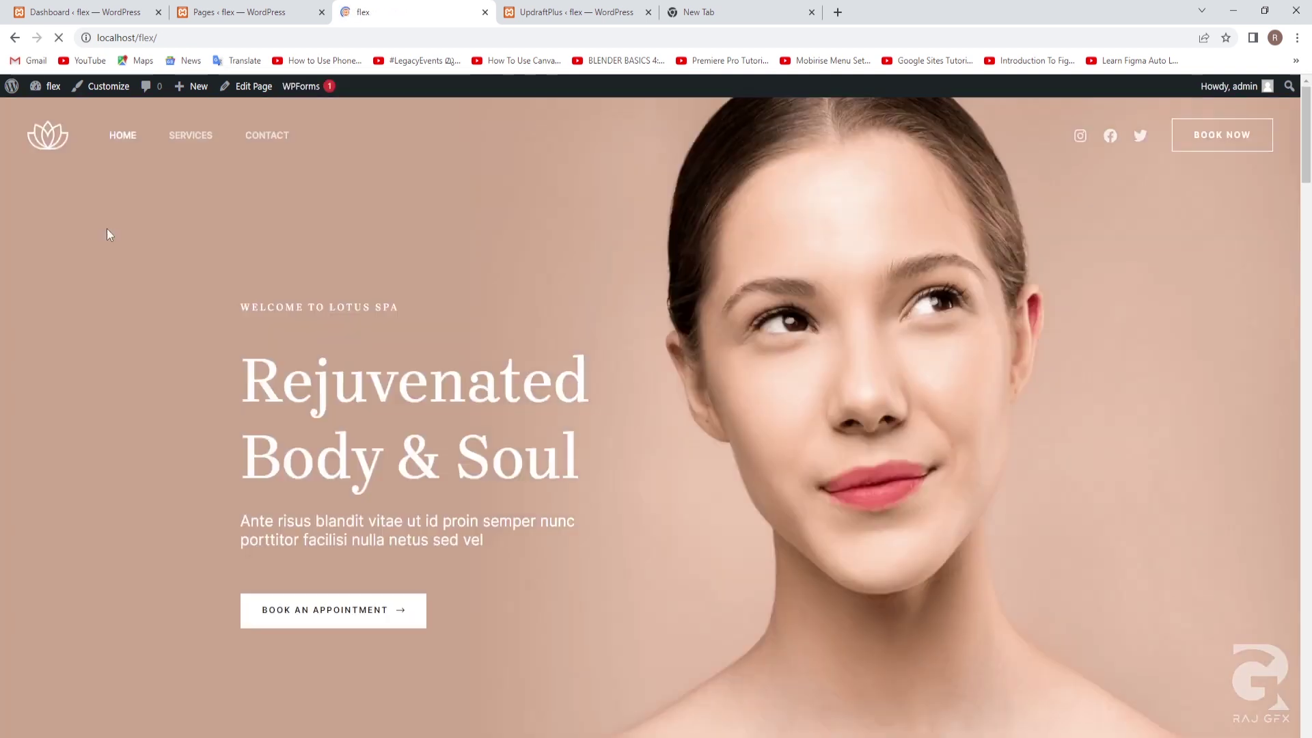
pyautogui.click(59, 38)
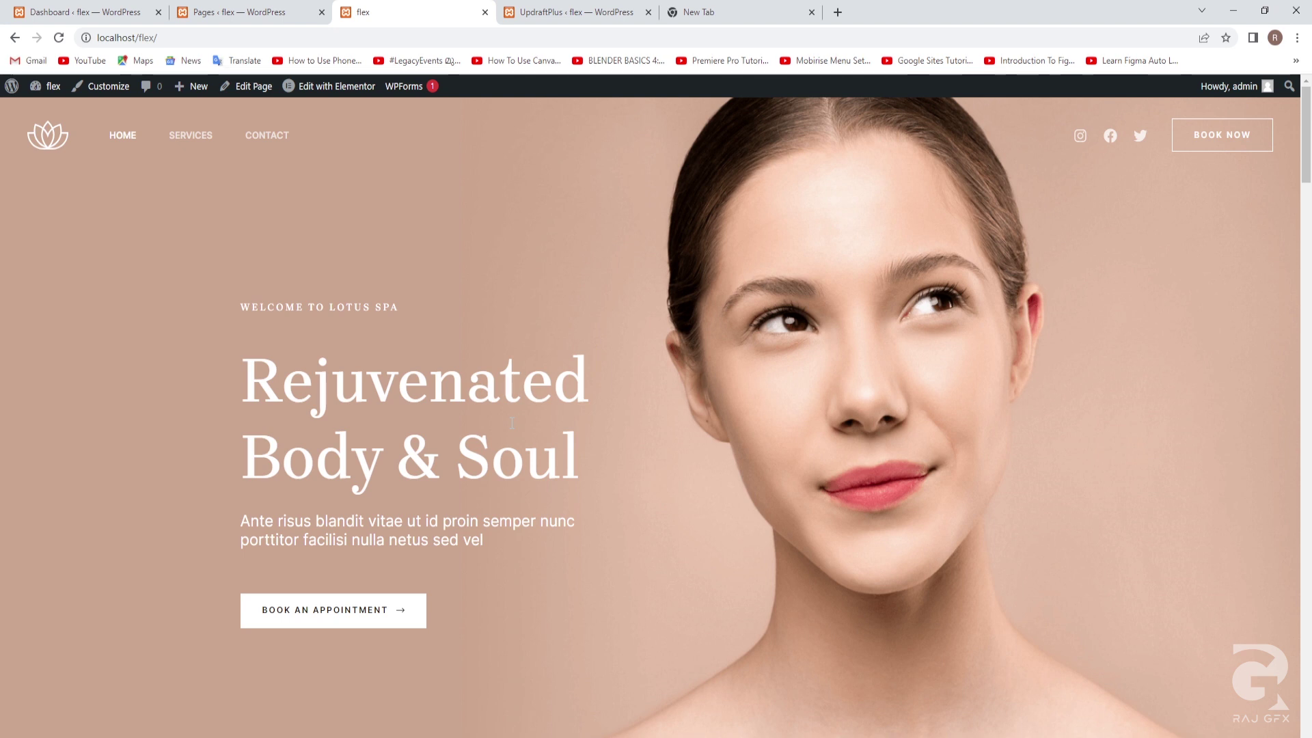
# - Start restoring the Jun 03, 2023 8:15 backup in UpdraftPlus and select the Plugins, Themes, Uploads, Others and Database components
pyautogui.click(570, 14)
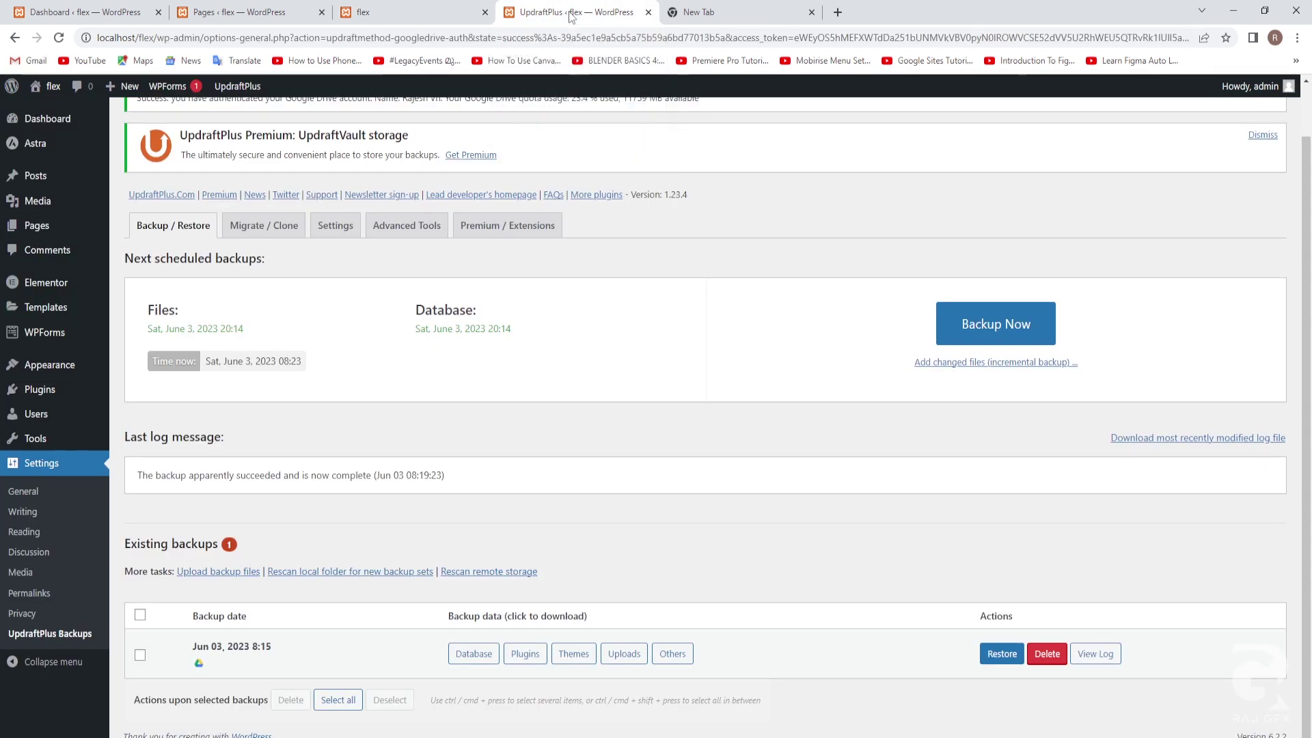
pyautogui.click(1002, 654)
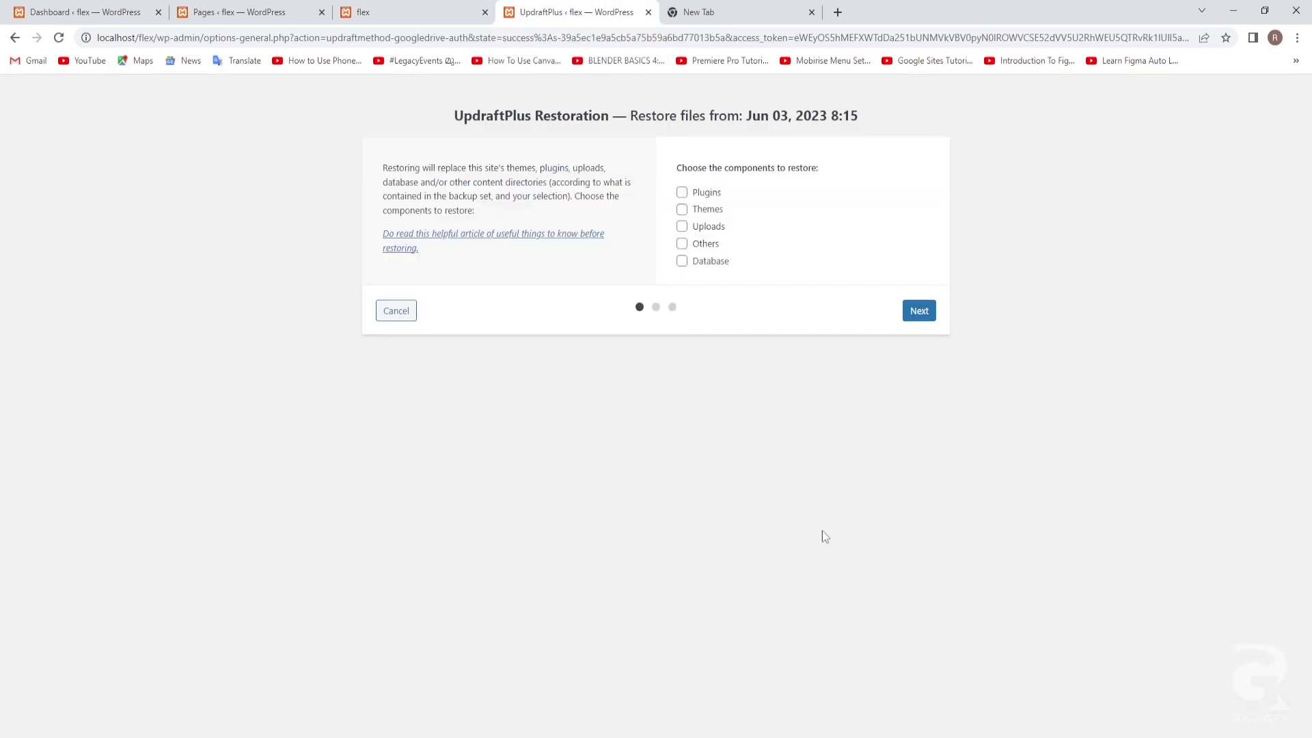
pyautogui.click(684, 194)
pyautogui.click(681, 210)
pyautogui.click(683, 227)
pyautogui.click(682, 244)
pyautogui.click(683, 261)
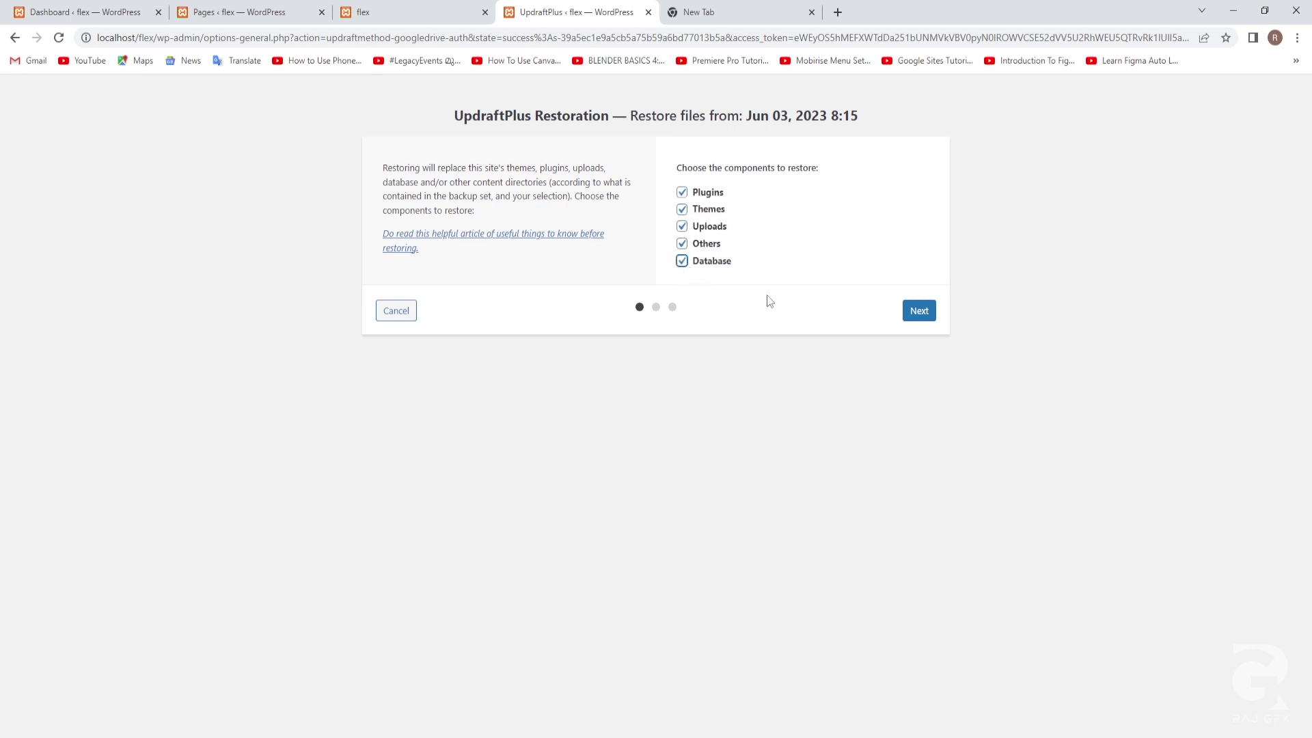
# - Run the restoration of the selected components from the Jun 03, 2023 8:15 backup and return to the UpdraftPlus configuration
pyautogui.click(919, 313)
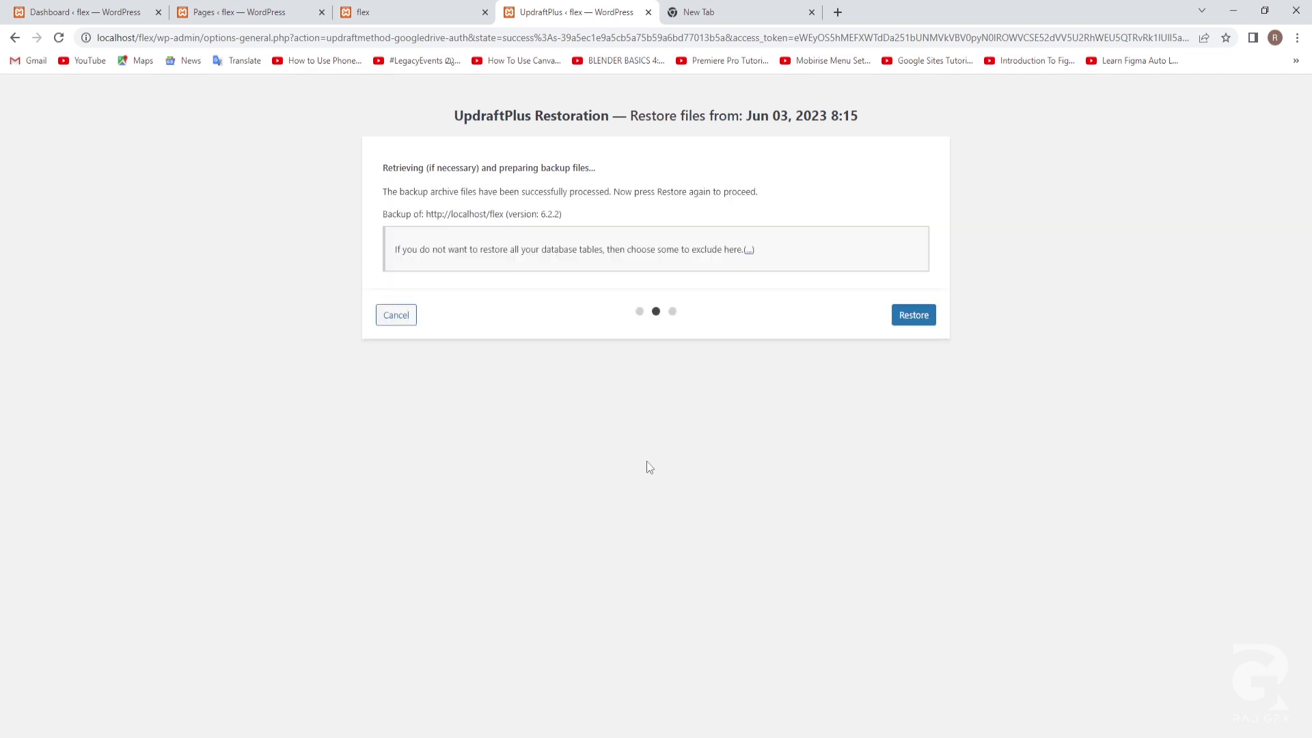
pyautogui.click(914, 315)
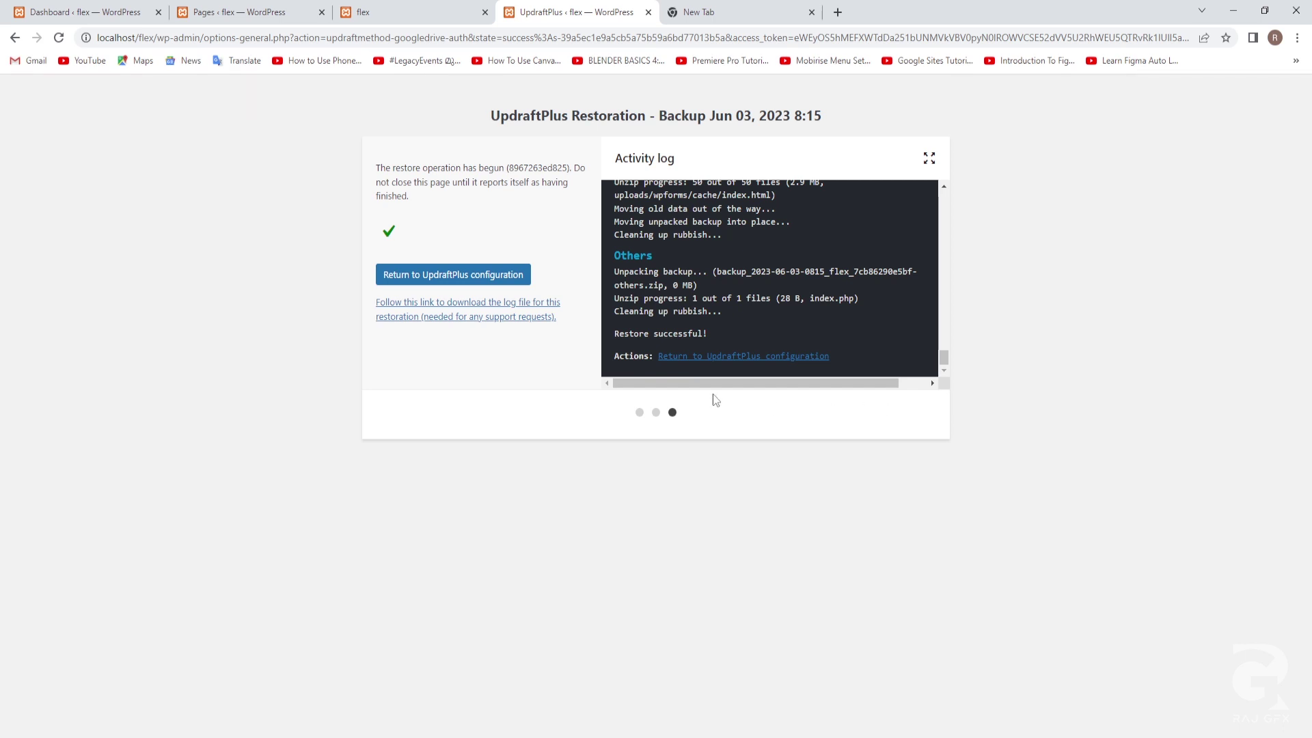
pyautogui.click(420, 284)
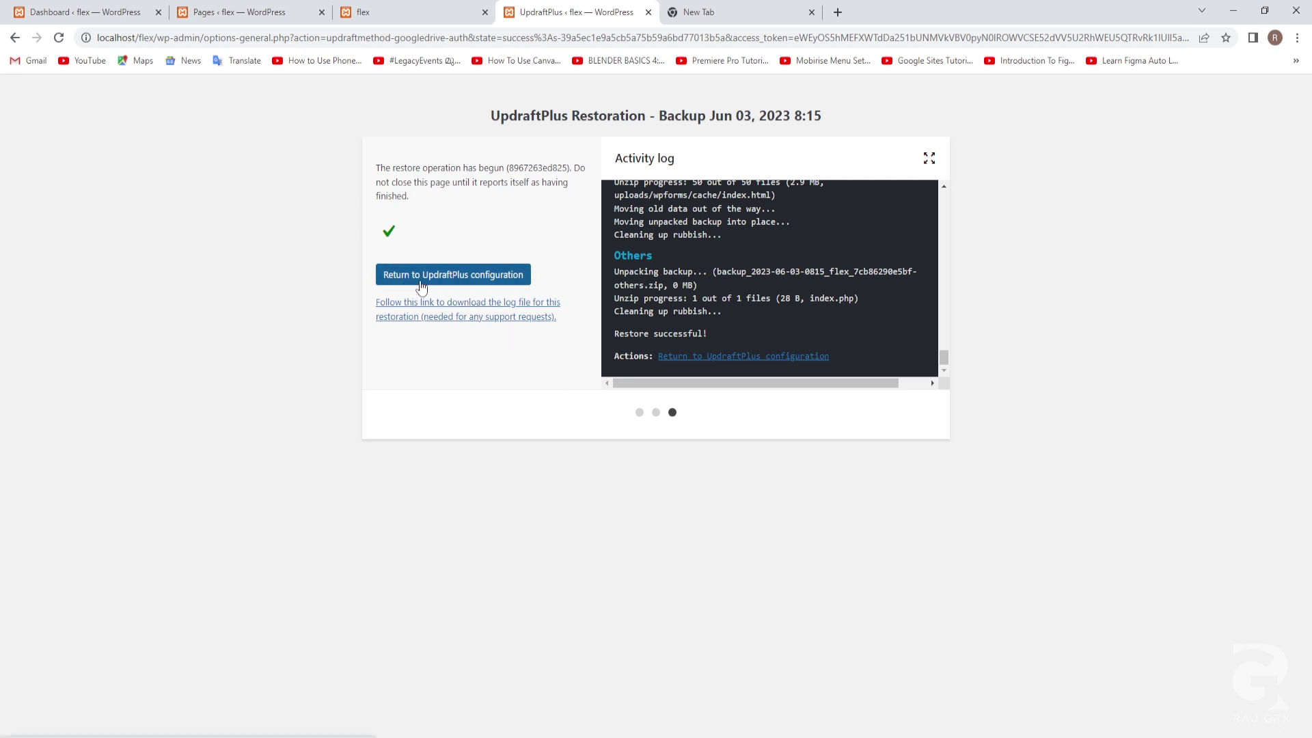
pyautogui.click(480, 280)
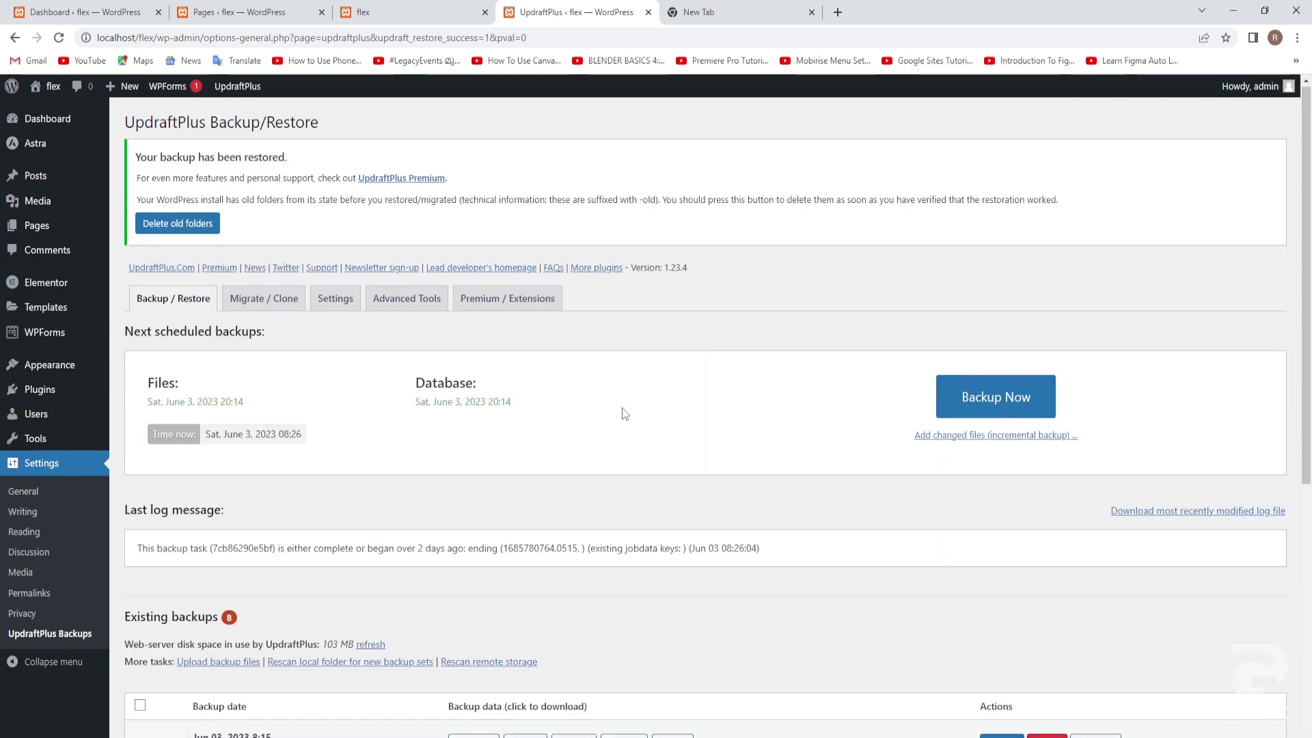
pyautogui.scroll(-2, 623, 412)
pyautogui.scroll(-4, 624, 408)
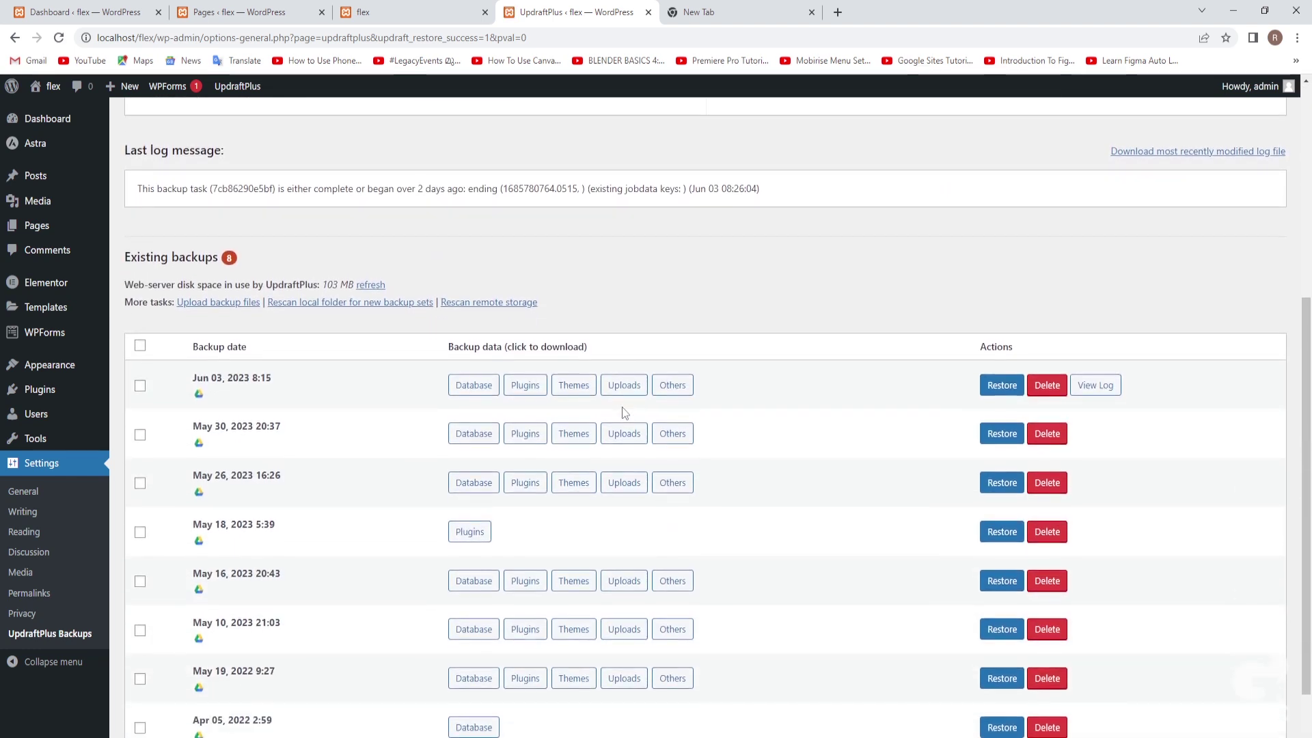
pyautogui.scroll(6, 623, 412)
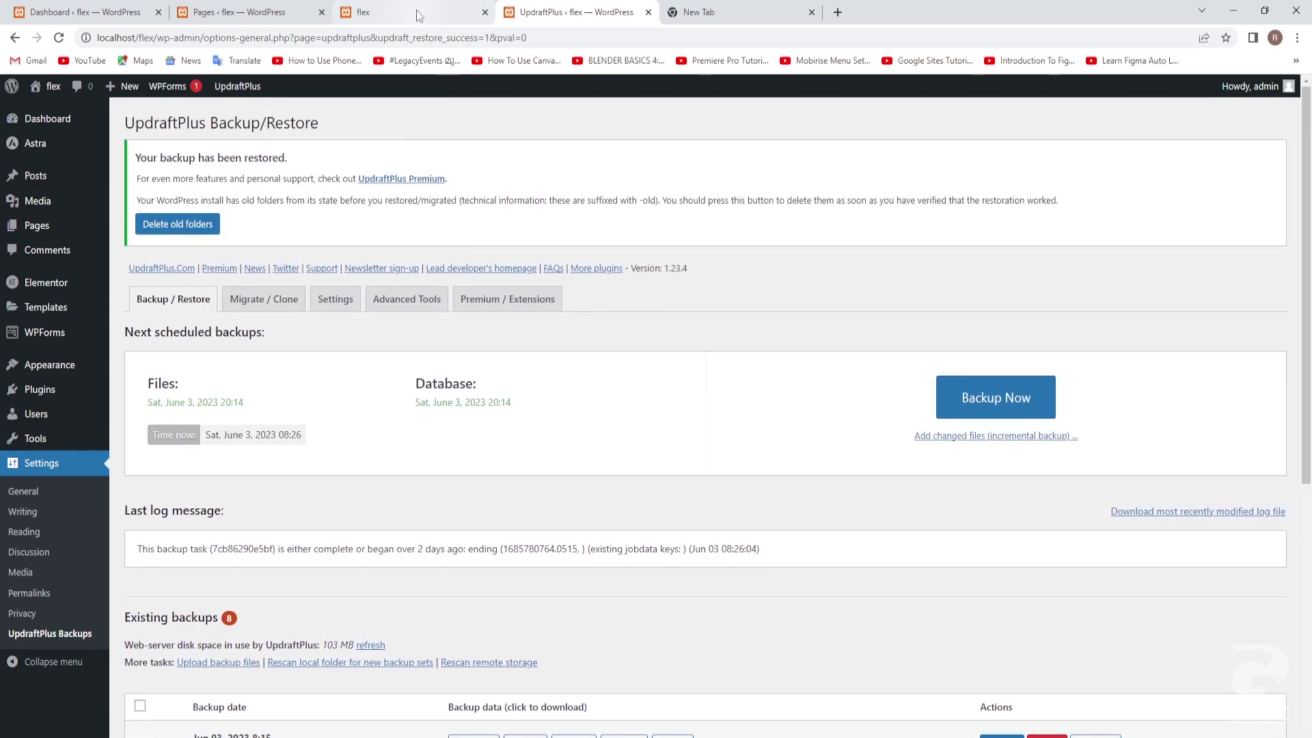
# - On the live flex site, open the About page from the home page and examine its content down to the footer
pyautogui.click(419, 12)
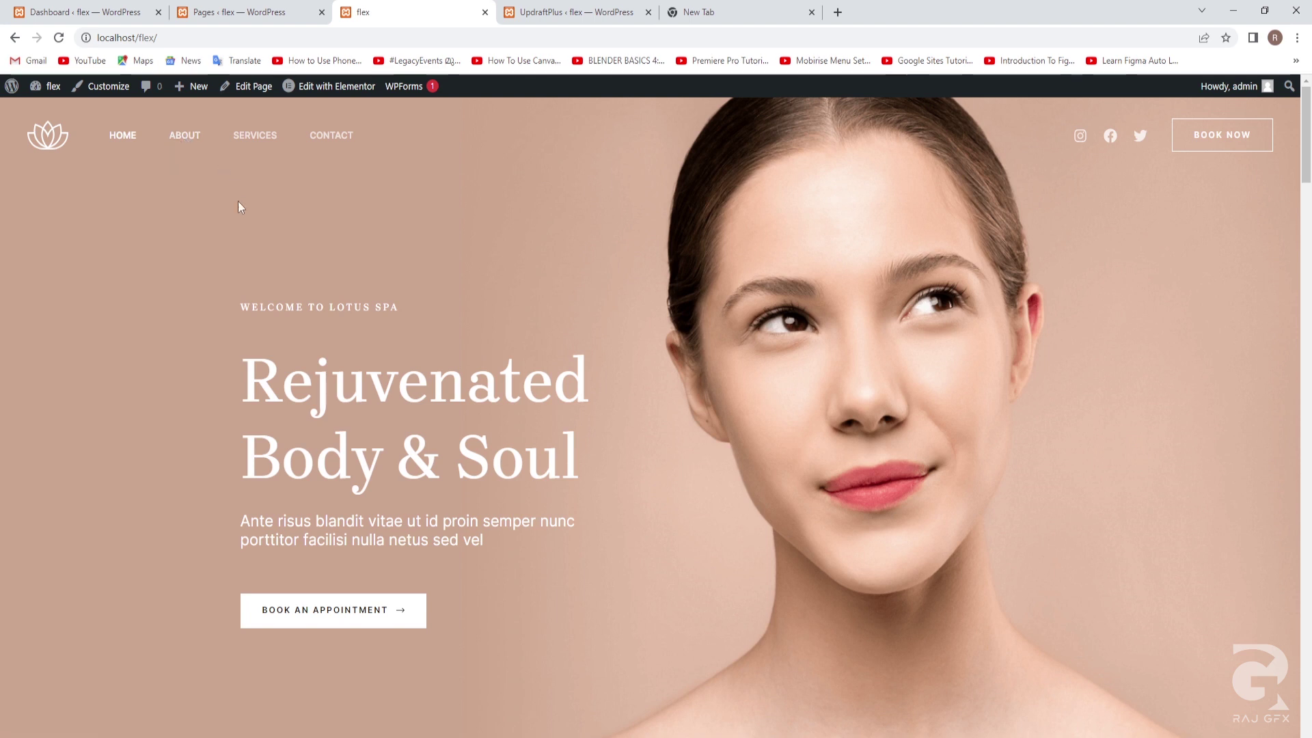
pyautogui.click(179, 137)
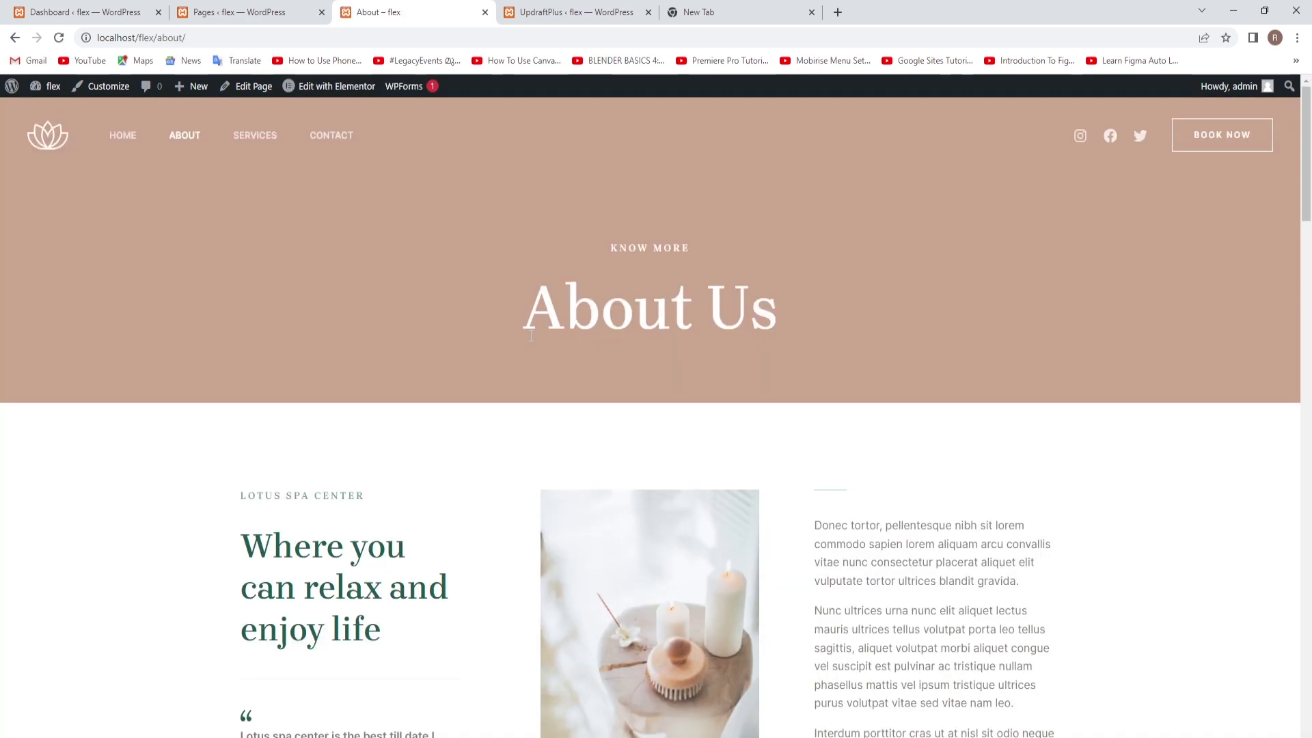
pyautogui.scroll(-13, 933, 478)
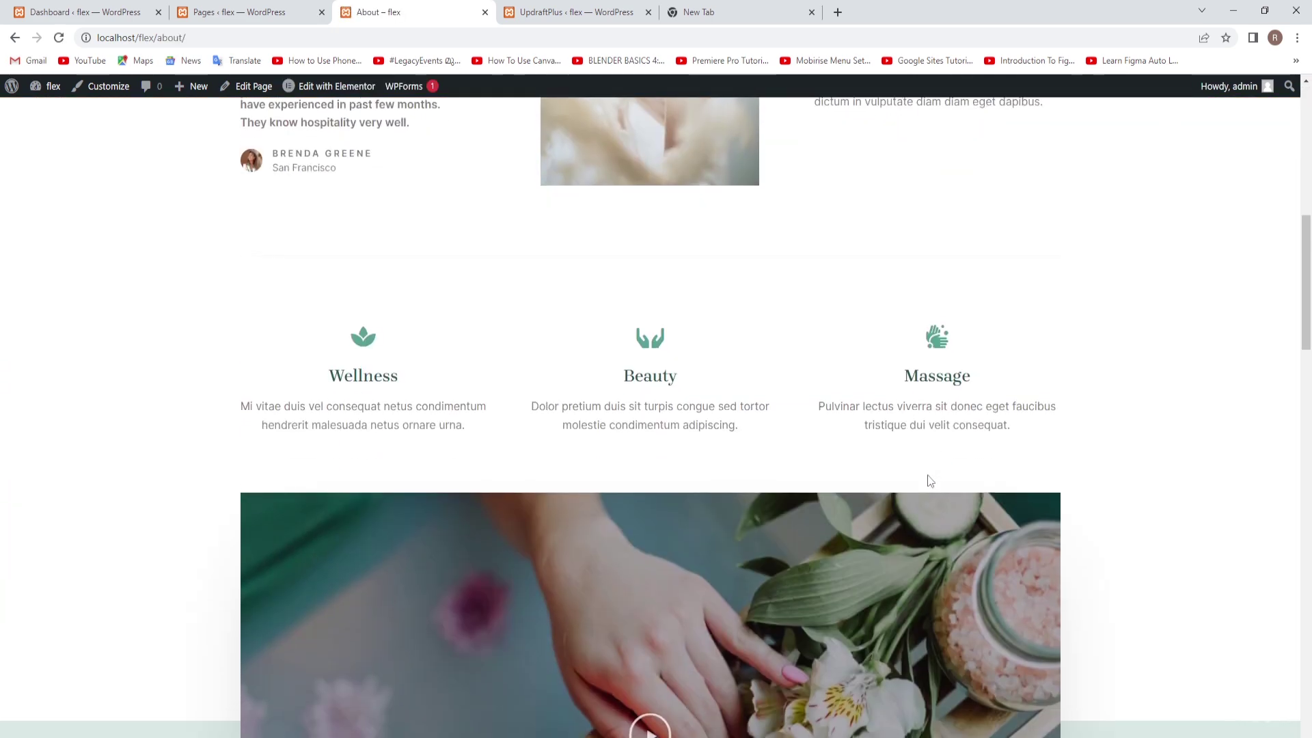
pyautogui.scroll(-10, 925, 478)
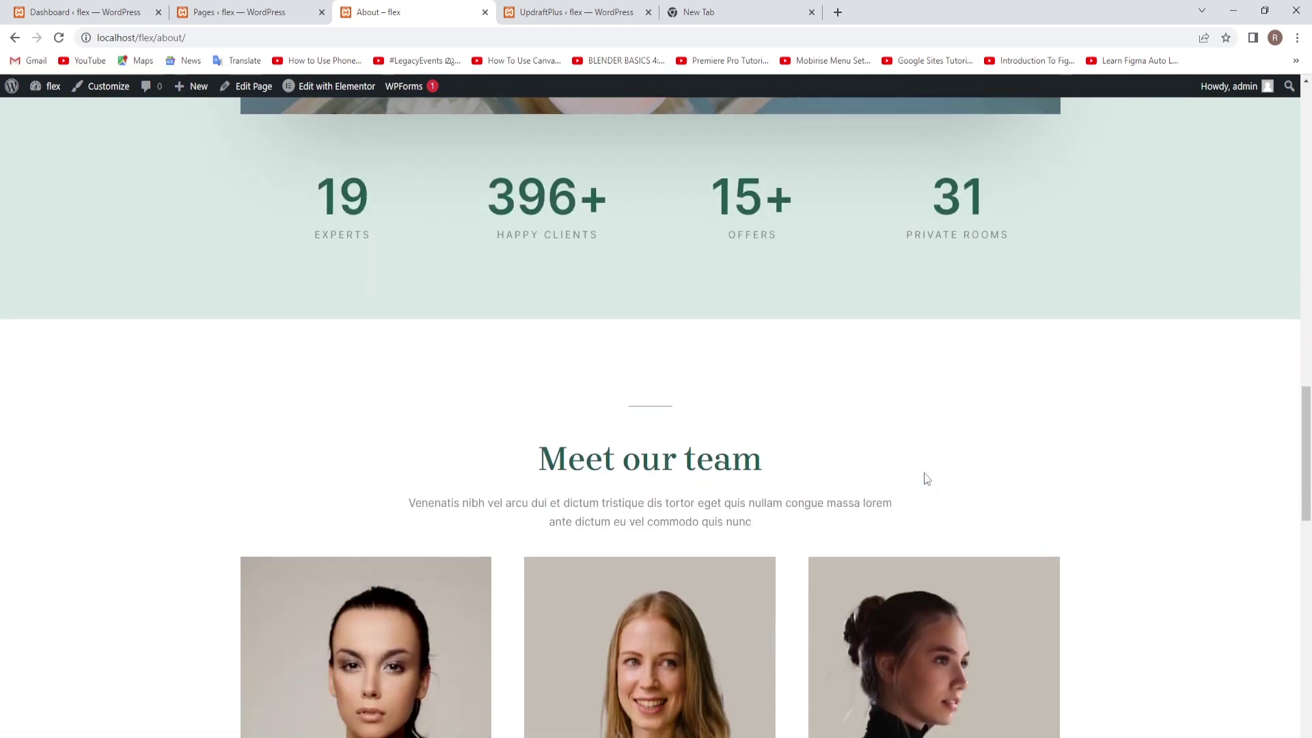
pyautogui.scroll(-3, 928, 479)
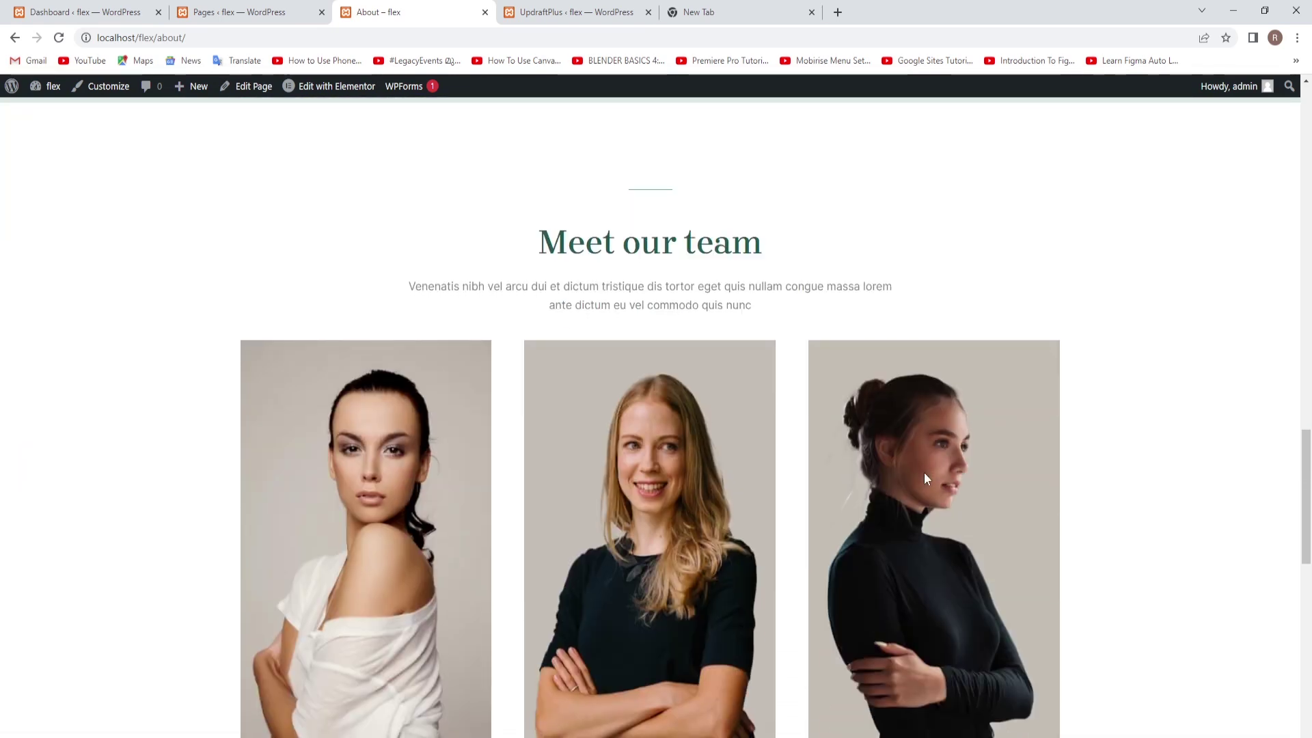
pyautogui.scroll(-6, 924, 473)
pyautogui.scroll(-5, 922, 473)
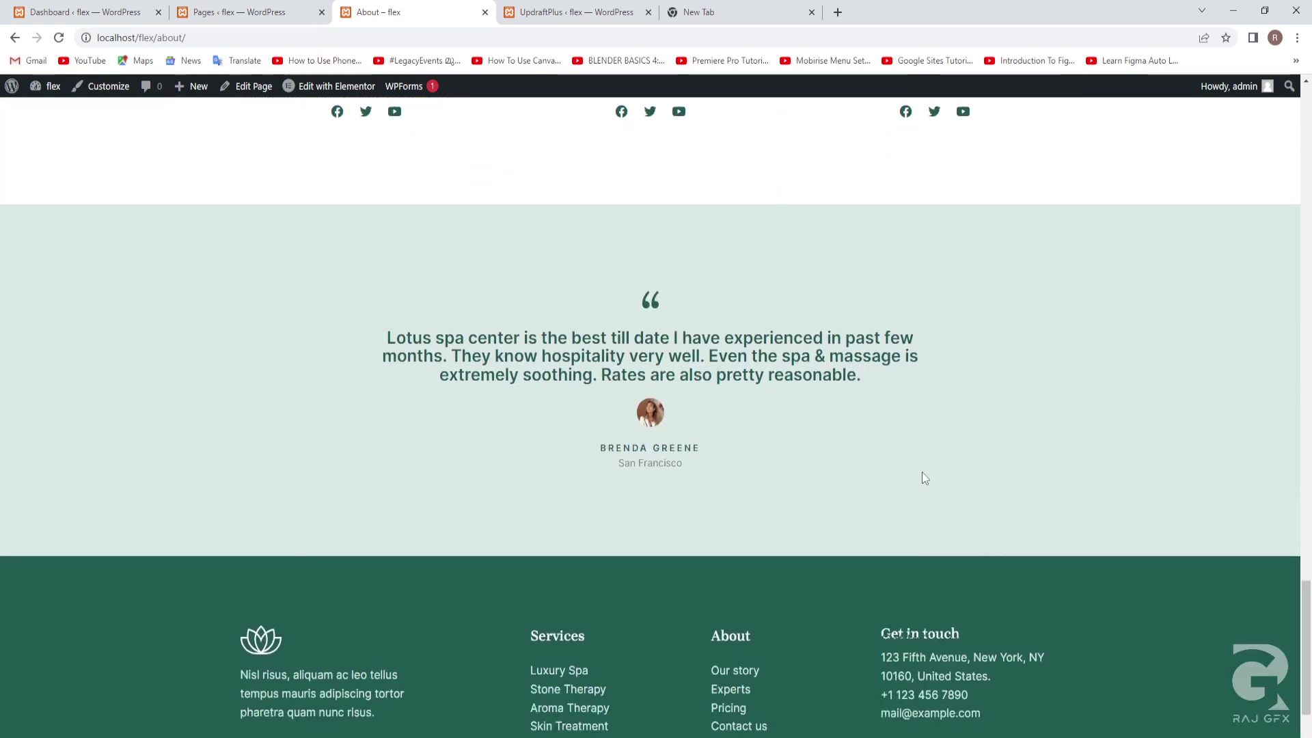
pyautogui.moveTo(1308, 662); pyautogui.dragTo(1286, 106)
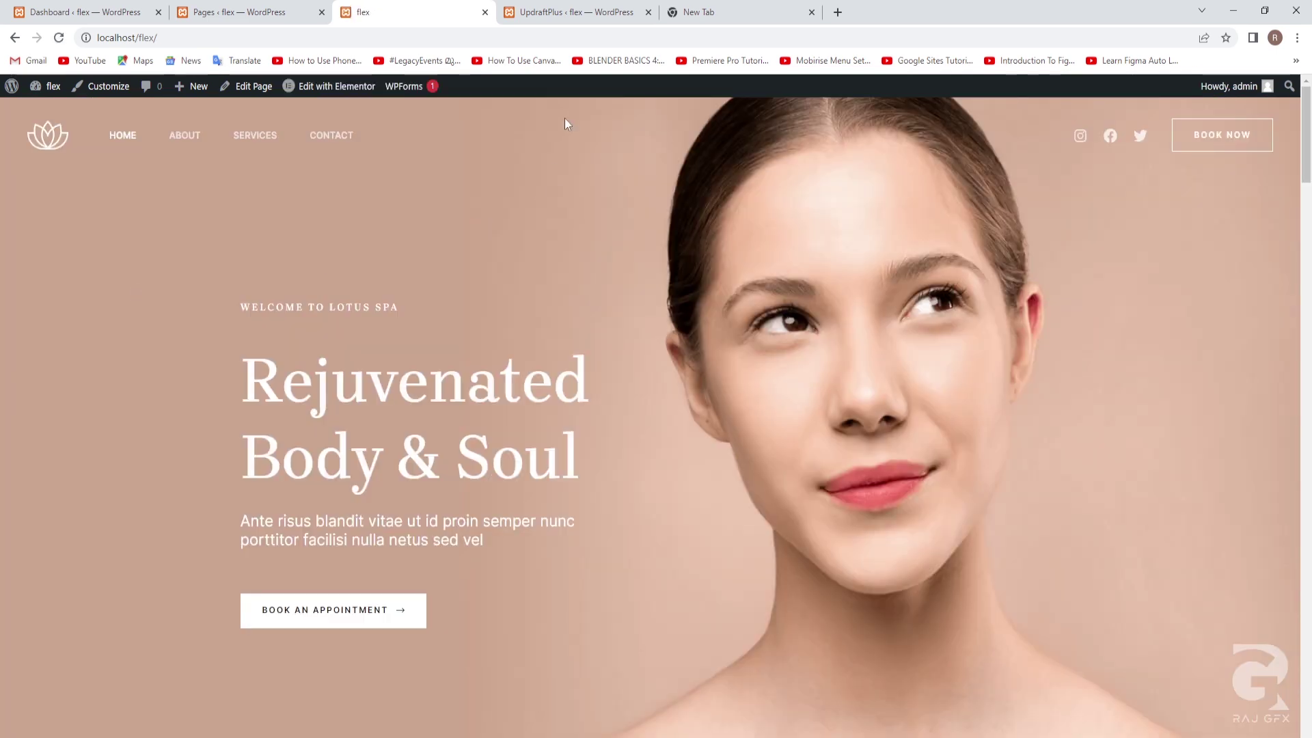
# - Return to the UpdraftPlus Backup/Restore page and look over the list of existing backups
pyautogui.click(567, 13)
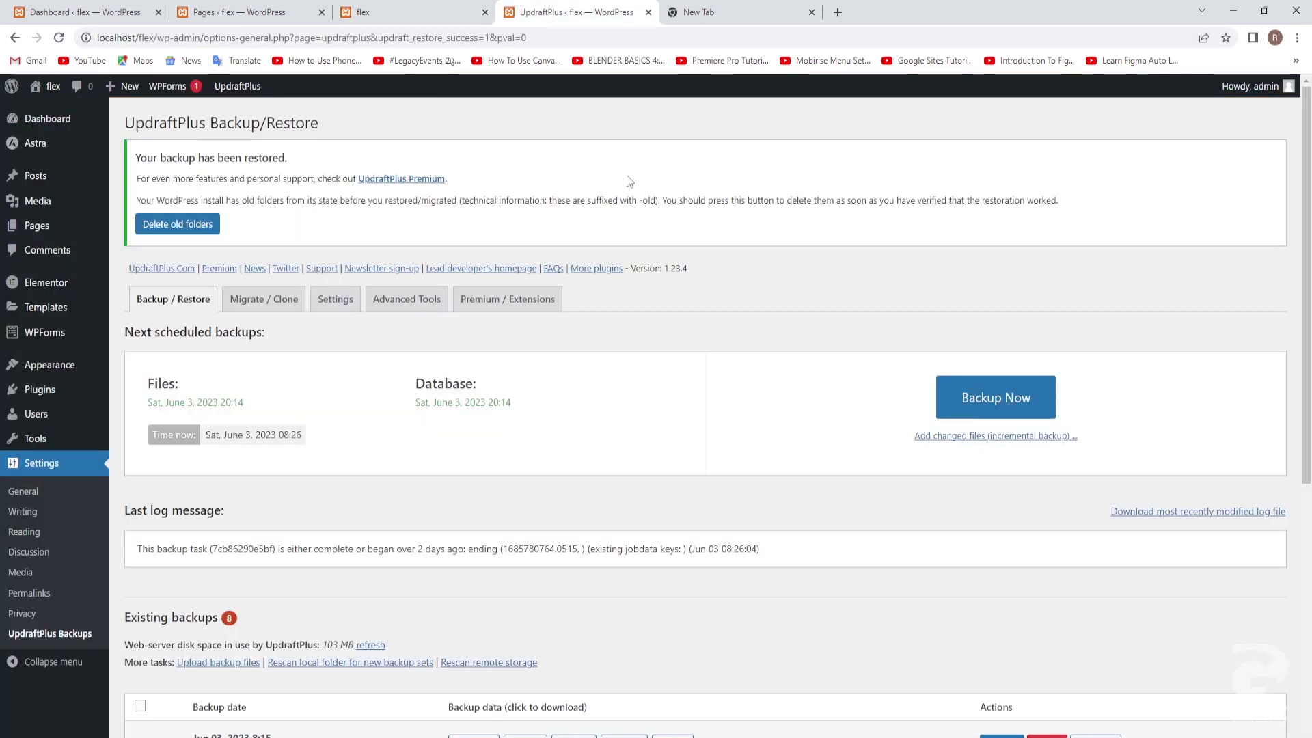
pyautogui.scroll(-4, 620, 466)
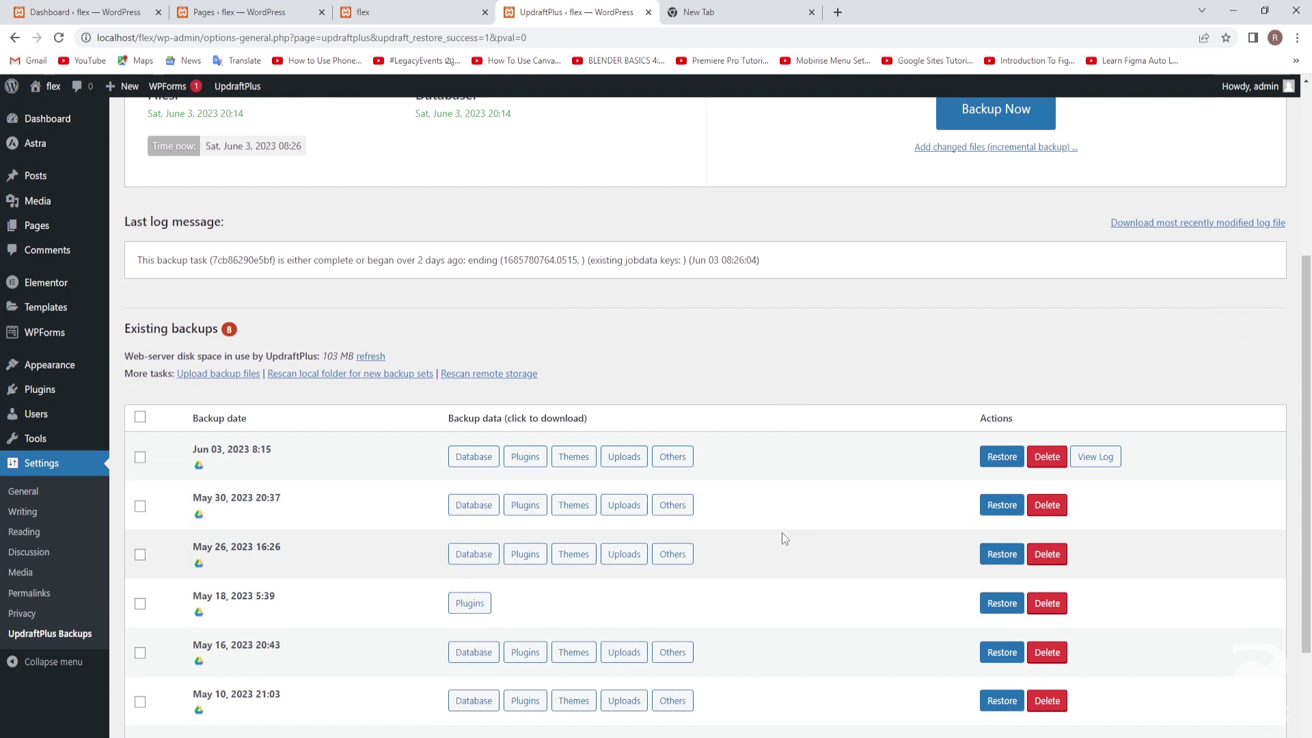